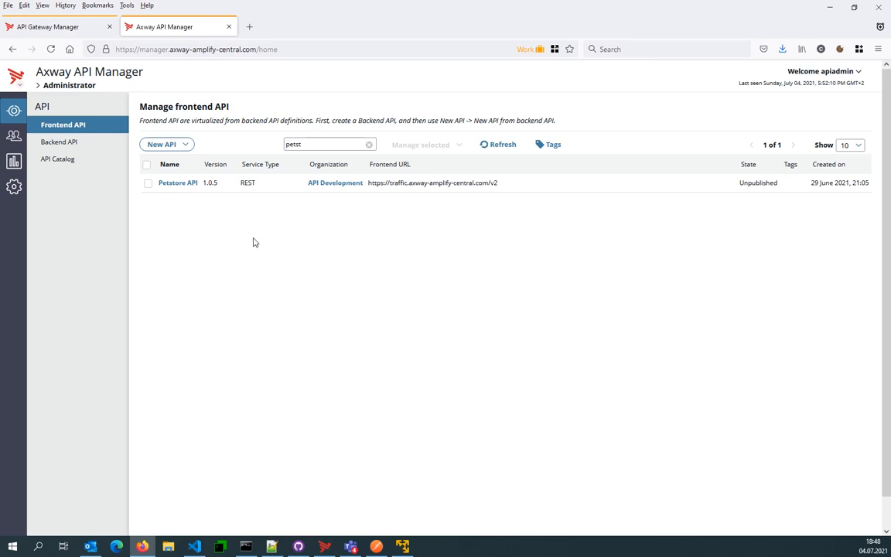
- Open the Petstore API for editing, keep OAuth as its inbound security, and open the OAuth security device settings
left_click(178, 184)
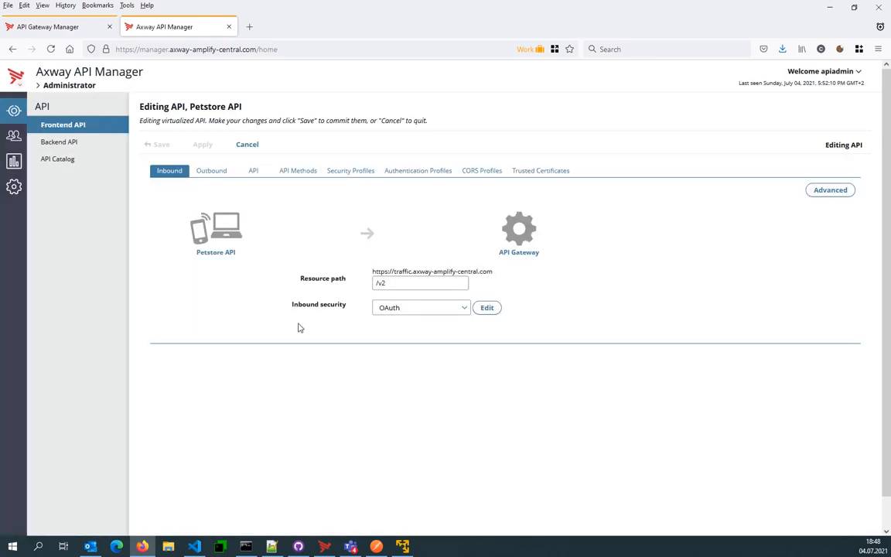
left_click(464, 308)
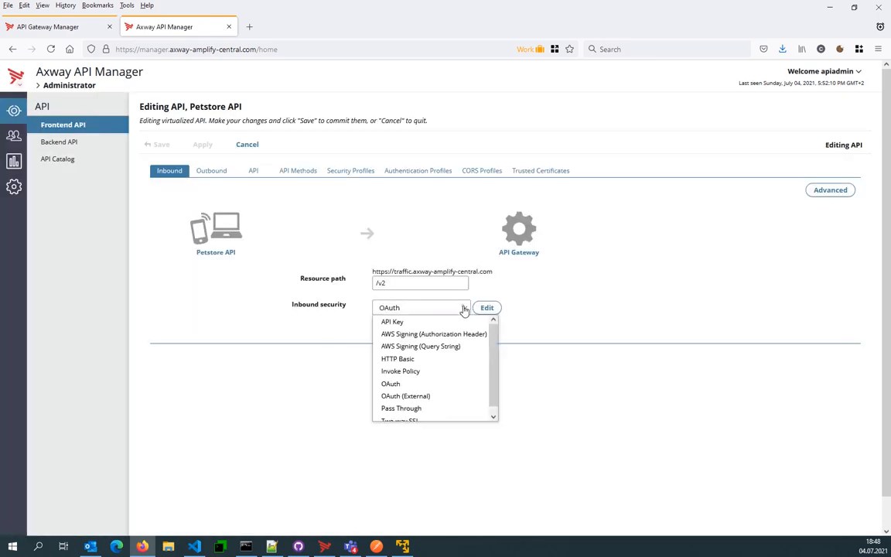
left_click(404, 384)
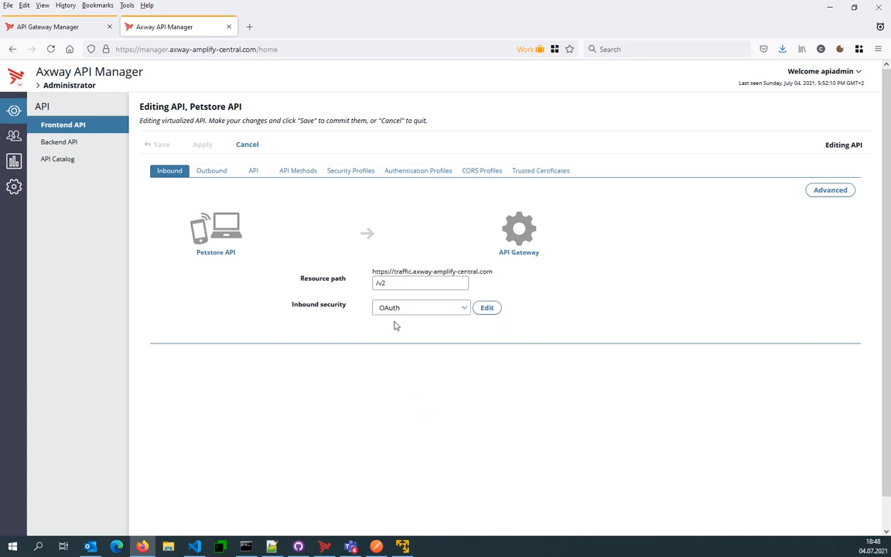
left_click(484, 309)
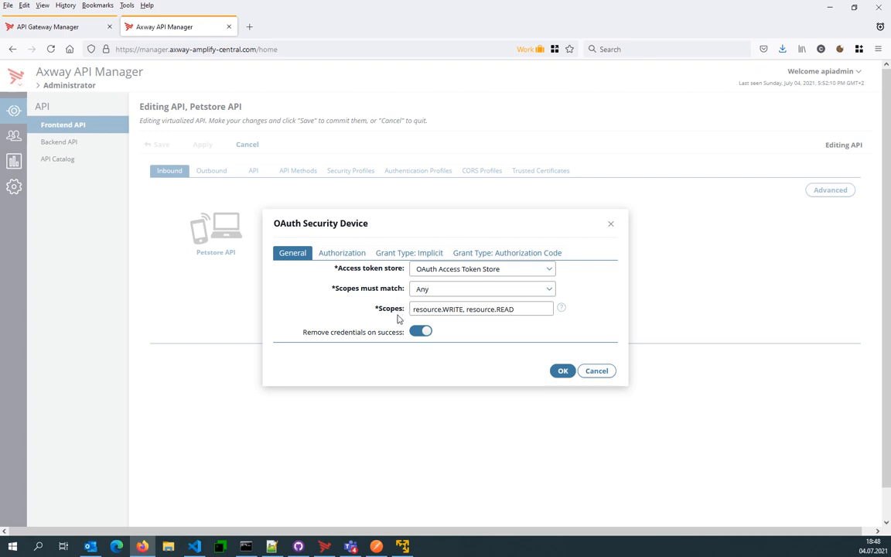
- Examine the request endpoint URL and token URL configured for the Authorization Code grant type
left_click(487, 255)
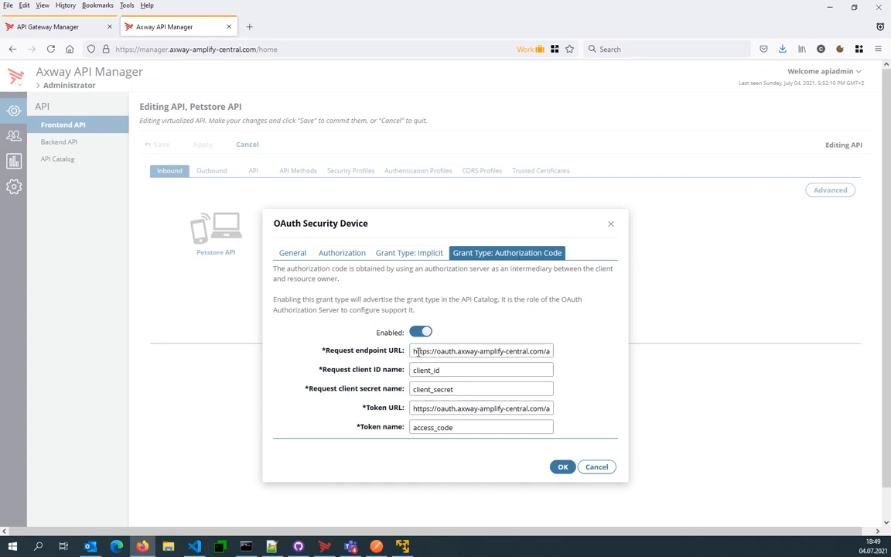
left_click_drag(414, 352, 517, 351)
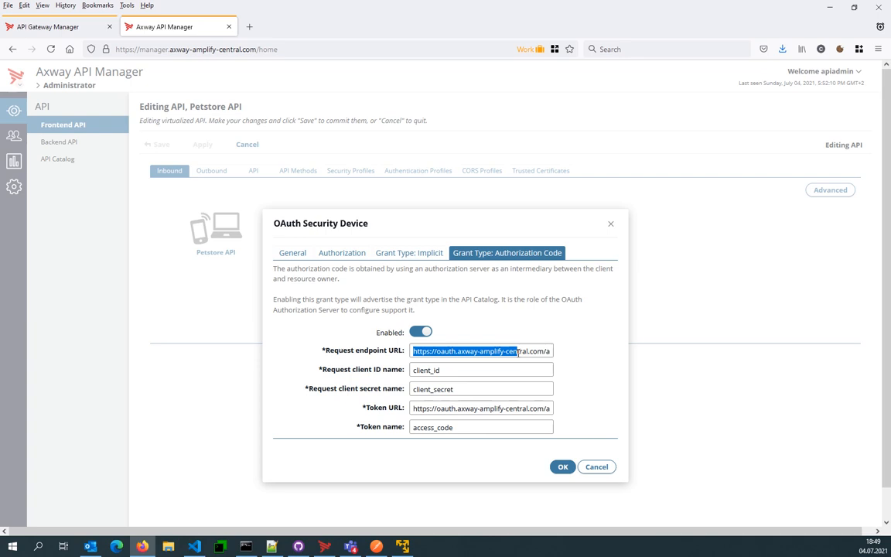
left_click_drag(518, 351, 554, 353)
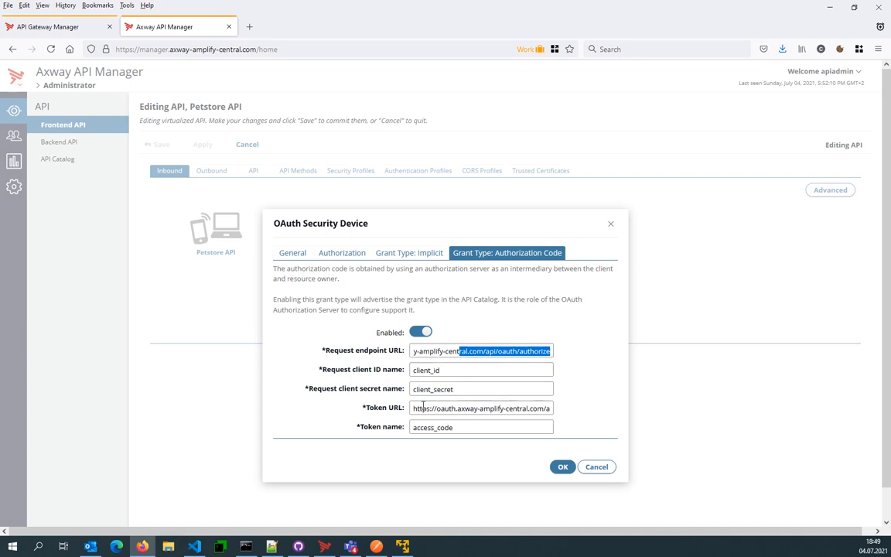
left_click_drag(415, 408, 381, 409)
left_click(532, 408)
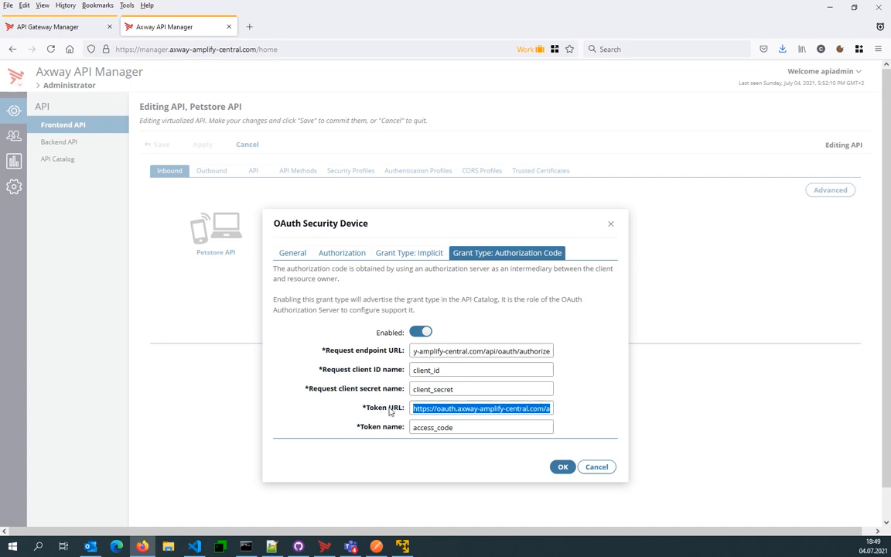
left_click_drag(507, 352, 378, 353)
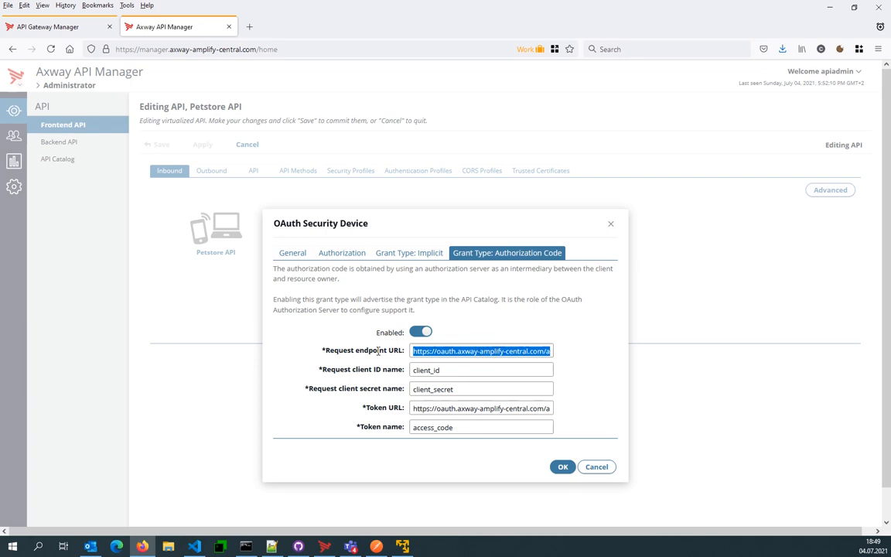
double_click(439, 353)
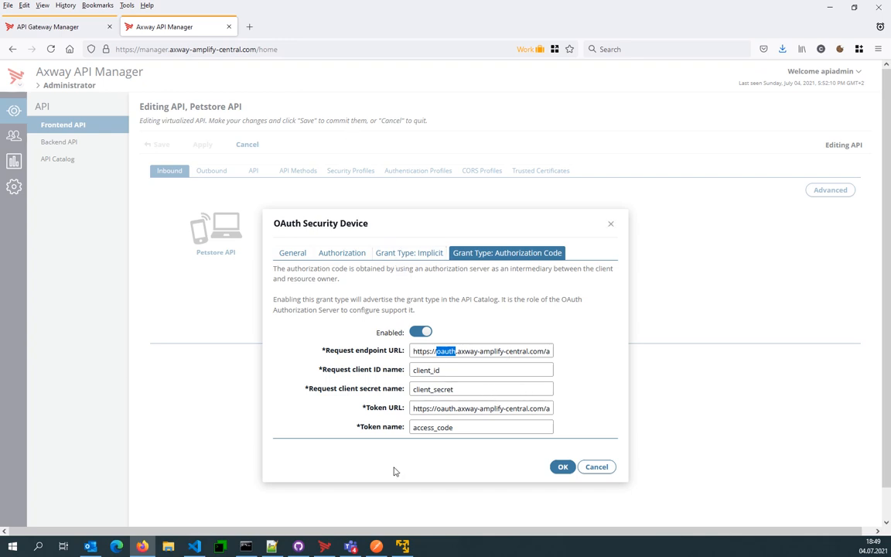
- Switch to Policy Studio and show the ports of the OAuth 2.0 Services listener under API Gateway
left_click(325, 548)
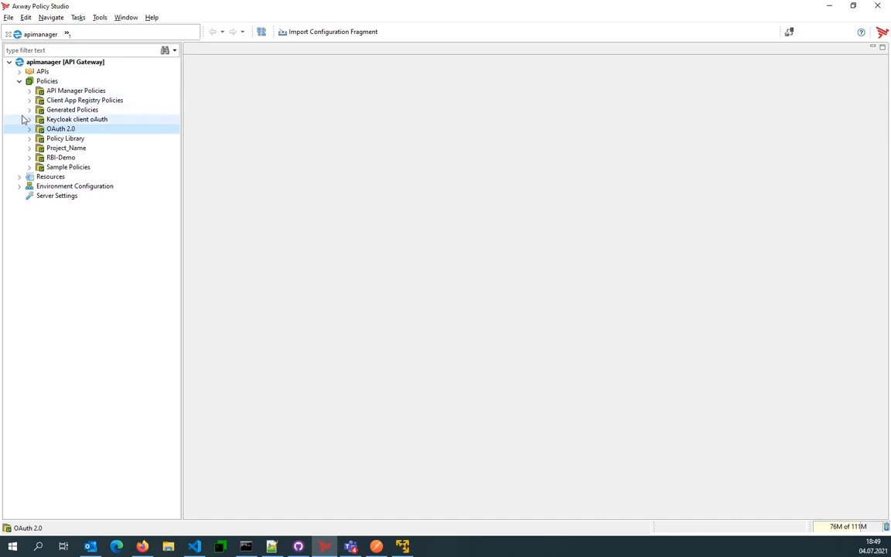
left_click(19, 187)
left_click(29, 196)
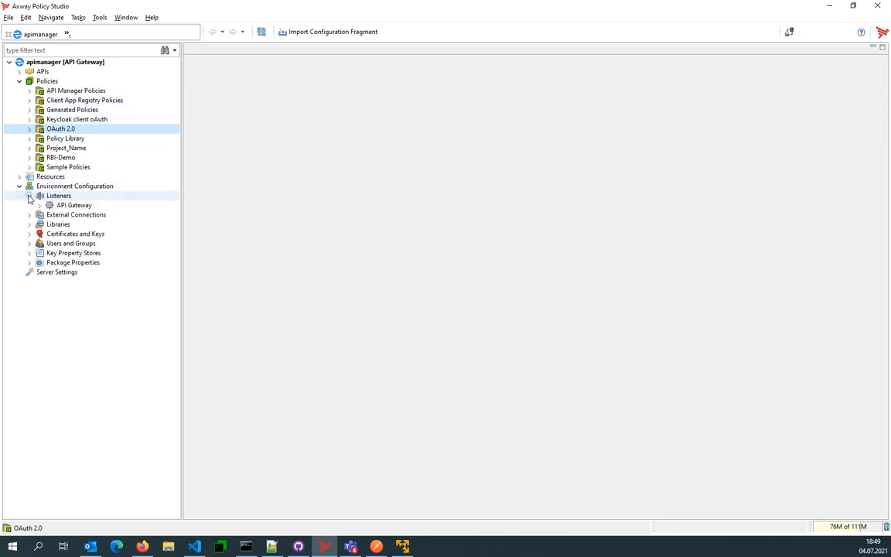
left_click(40, 206)
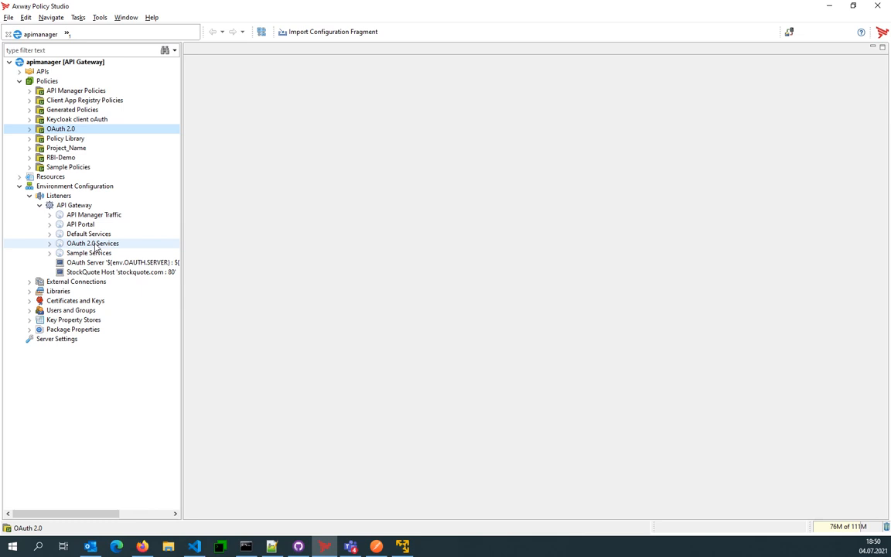
left_click(49, 244)
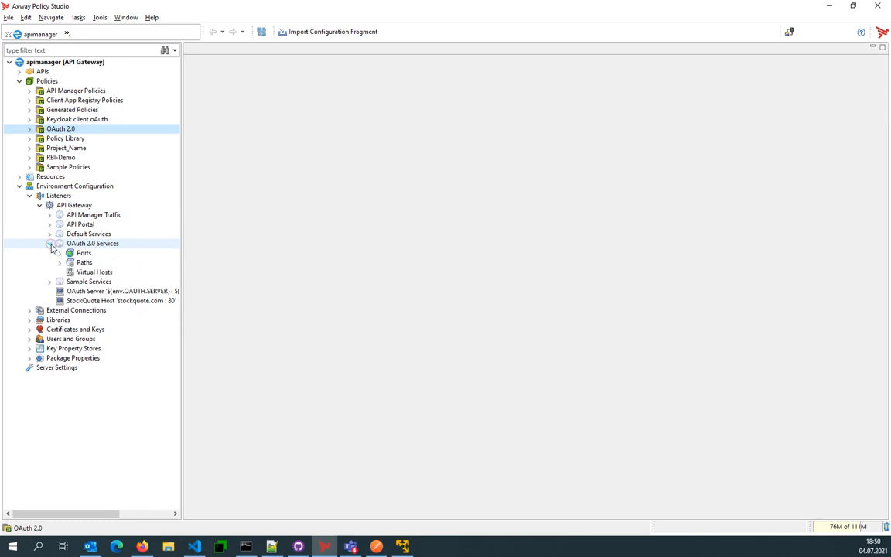
left_click(82, 253)
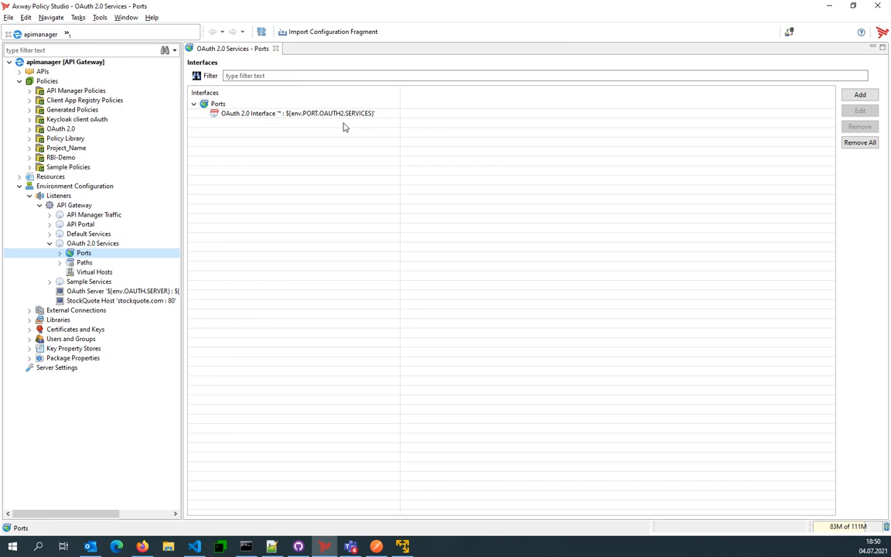
- Show the OAuth 2.0 Services paths with full resolver names and examine the /api/oauth/authorize and /api/oauth/token entries
left_click(85, 262)
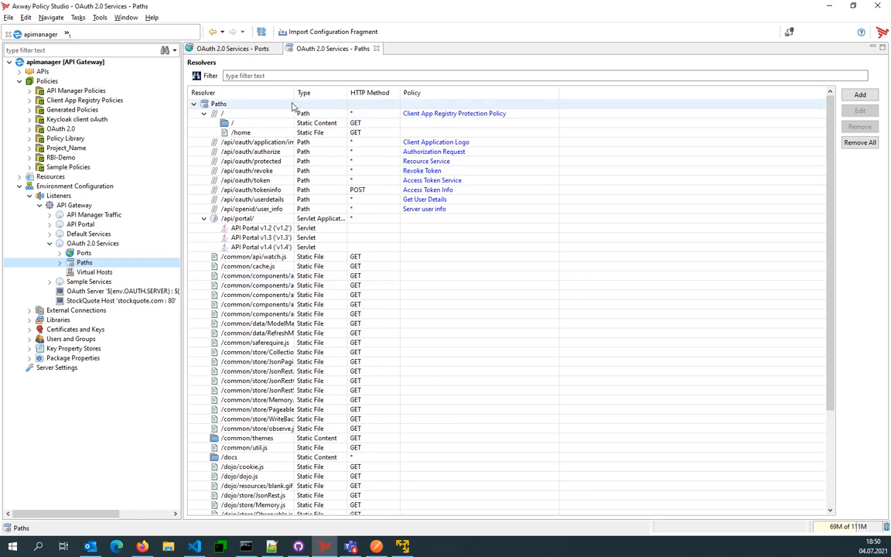
double_click(292, 93)
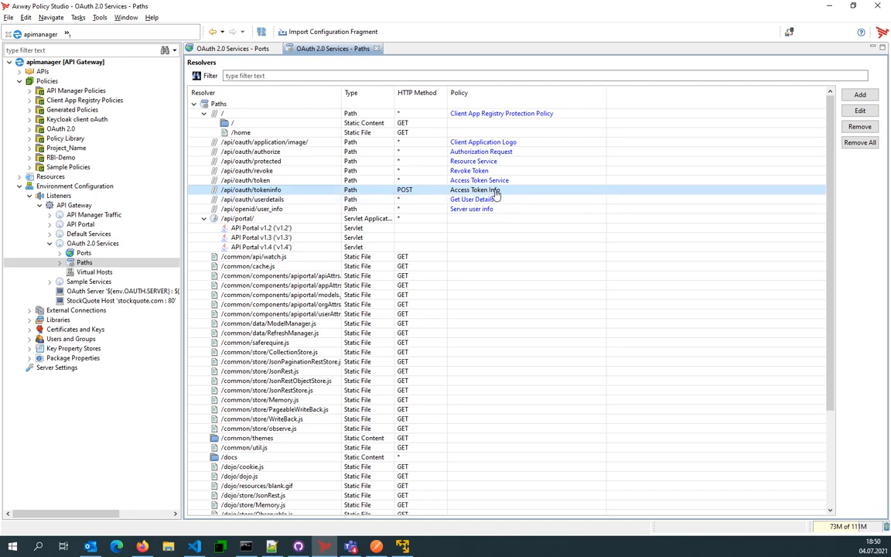
left_click(275, 153)
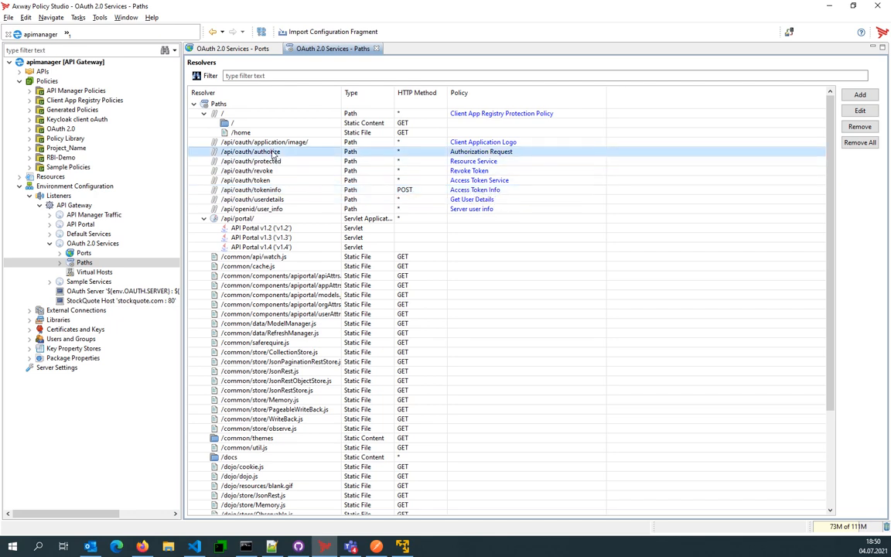
left_click(277, 181)
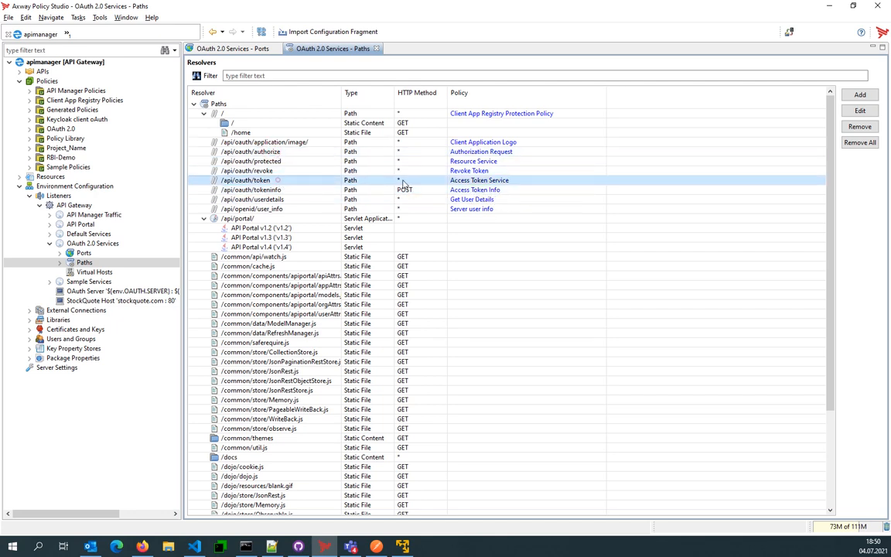
- Open the Access Token Service policy and inspect the grant type cases in its "Decide what grant type to use" filter
left_click(467, 182)
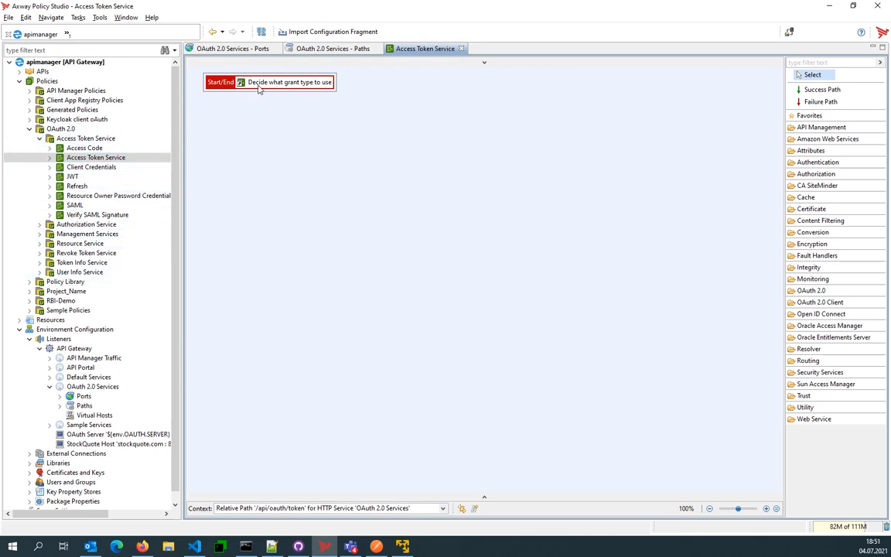
mouse_move(260, 89)
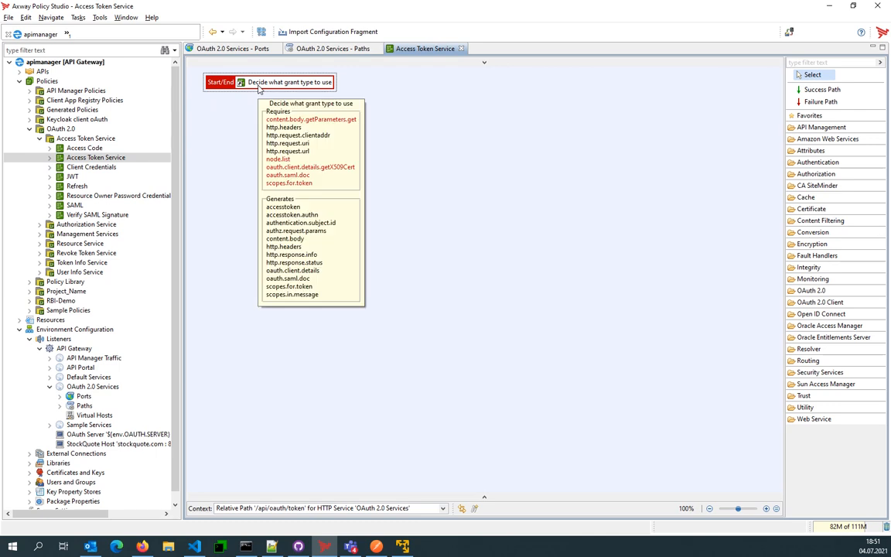
double_click(259, 89)
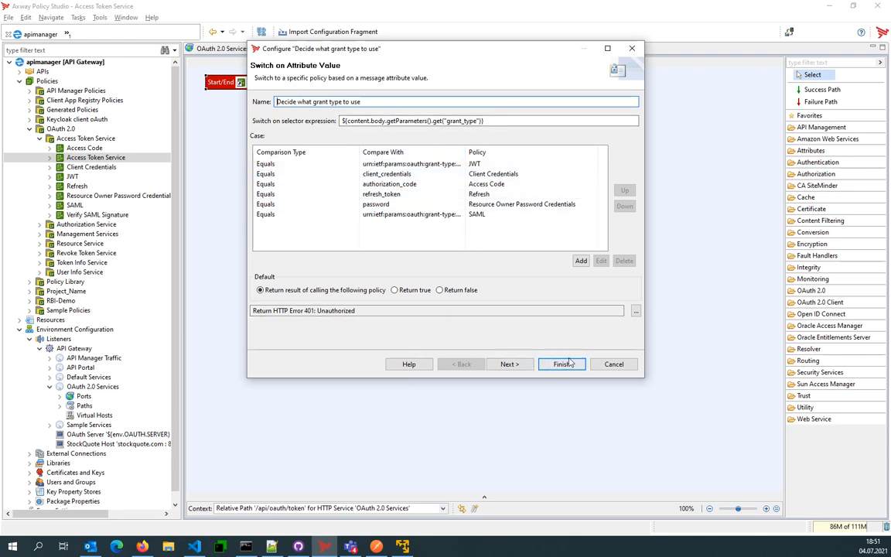
left_click(613, 365)
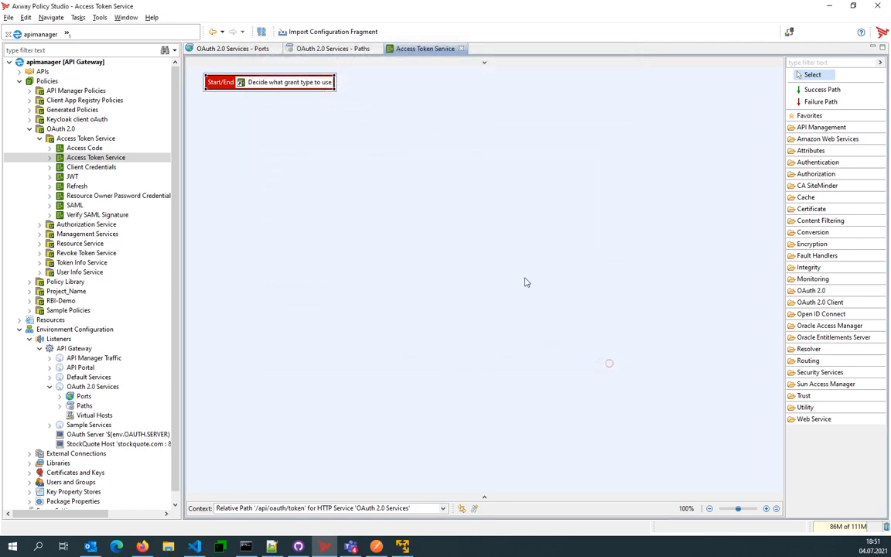
- View the Client Credentials policy referenced by the grant type filter, and expand the OAuth 2.0 filter group in a widened palette
right_click(270, 84)
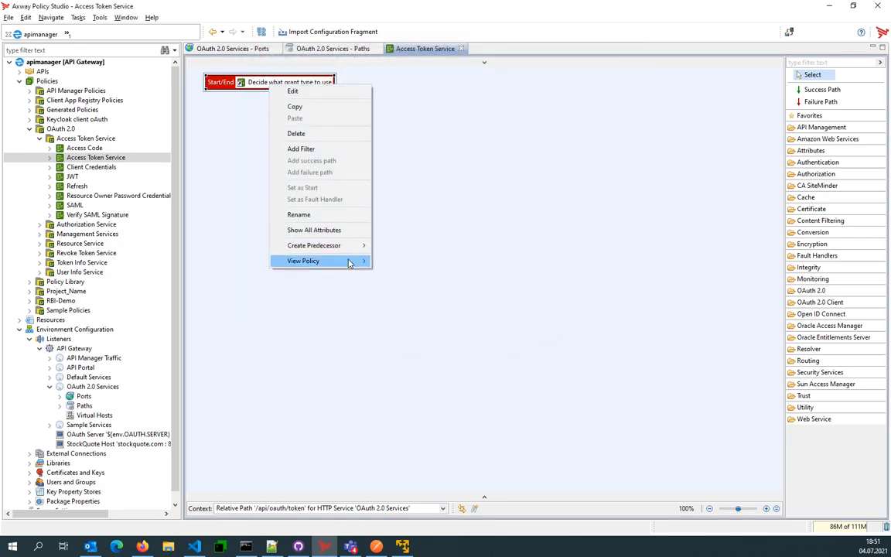
mouse_move(352, 261)
left_click(414, 273)
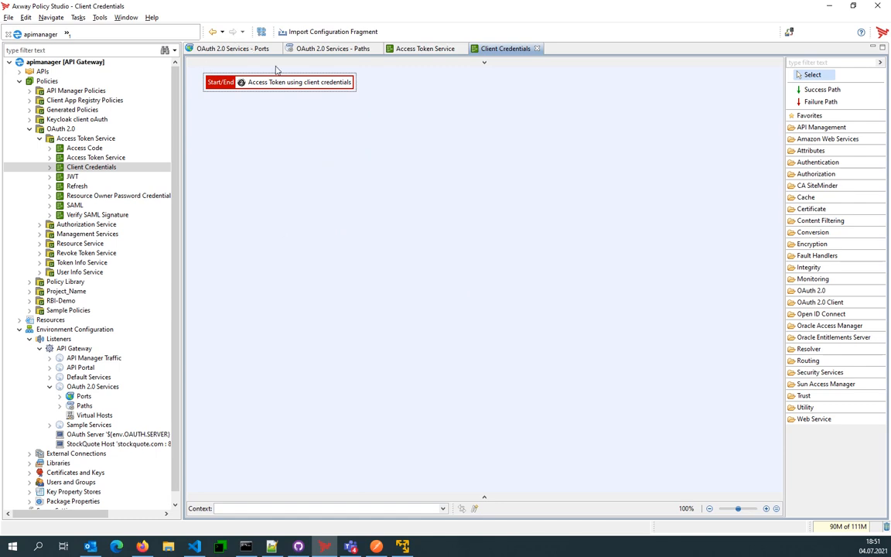
mouse_move(291, 86)
left_click_drag(786, 281, 720, 314)
left_click(778, 290)
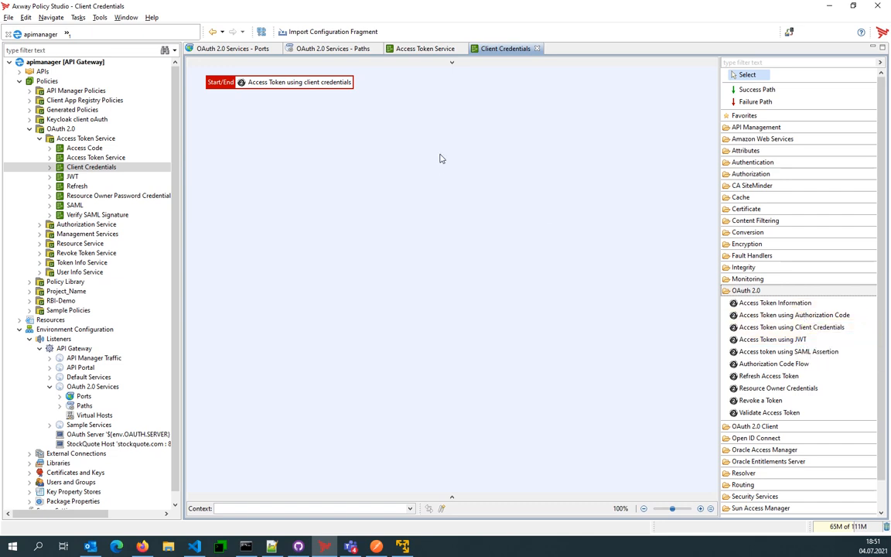
- Open the "Access Token using client credentials" filter and examine its application validation and access token storage settings
left_click(248, 75)
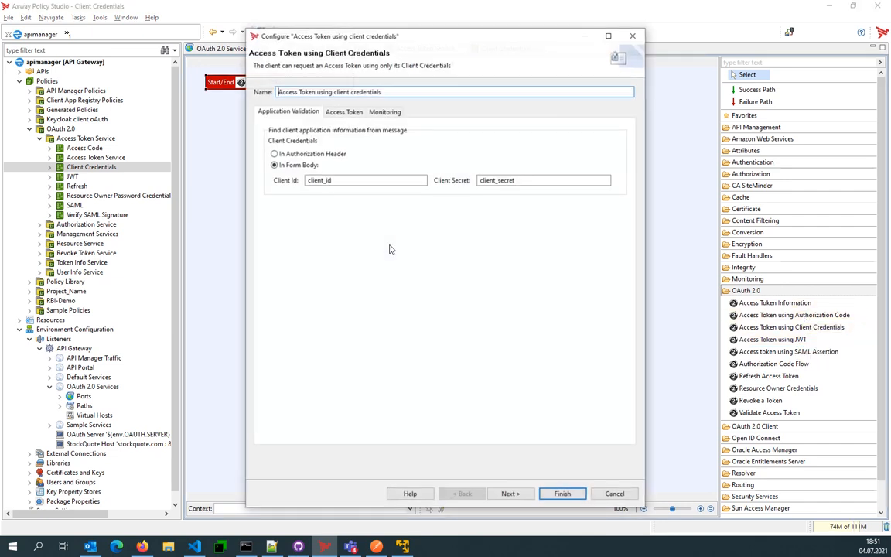
left_click(334, 113)
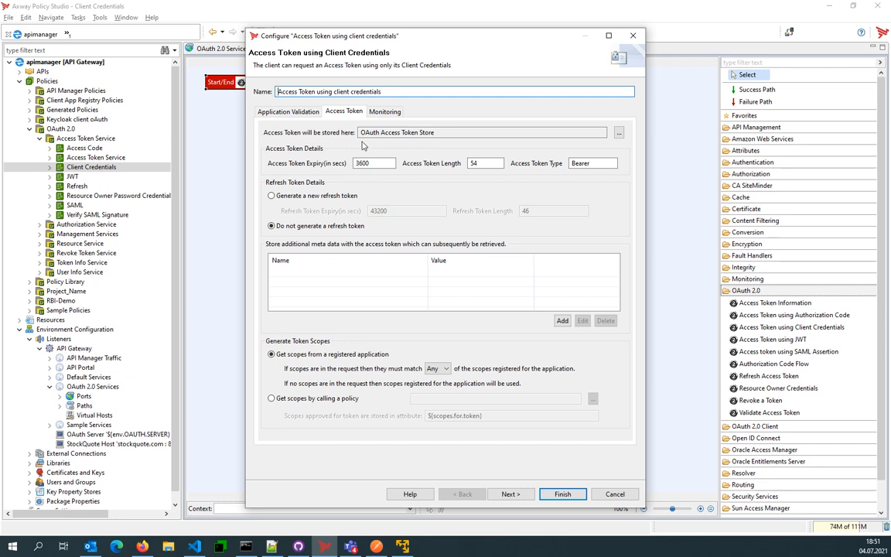
left_click_drag(442, 133, 360, 132)
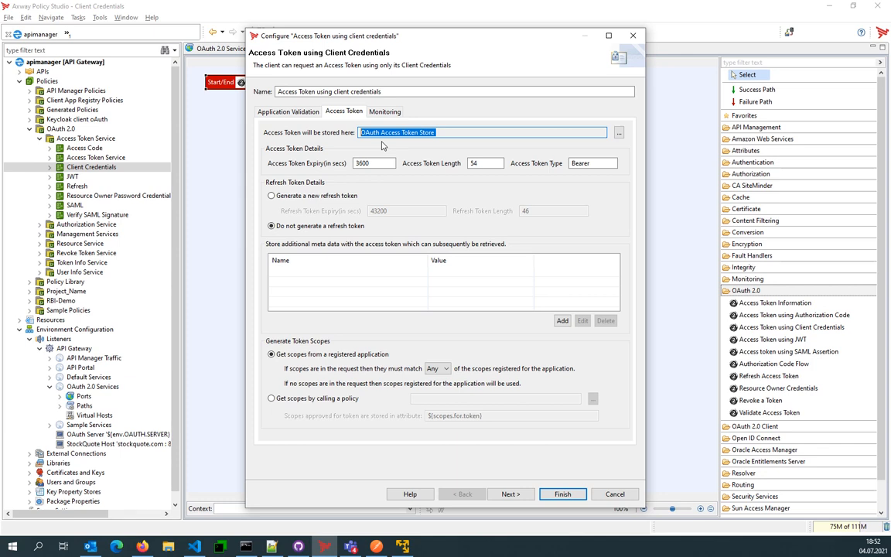
- Inspect the persistence options of the OAuth Access Token Store, closing its settings and the store selection without changes
left_click(619, 133)
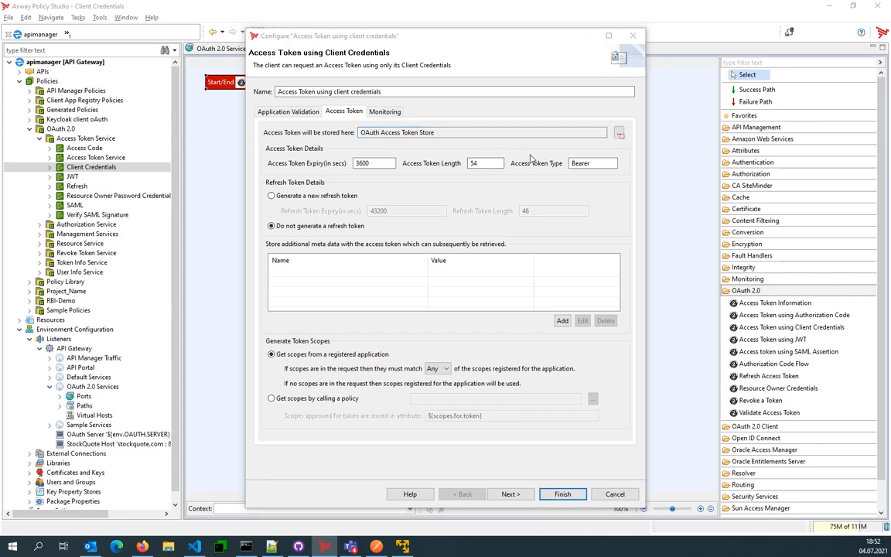
right_click(422, 134)
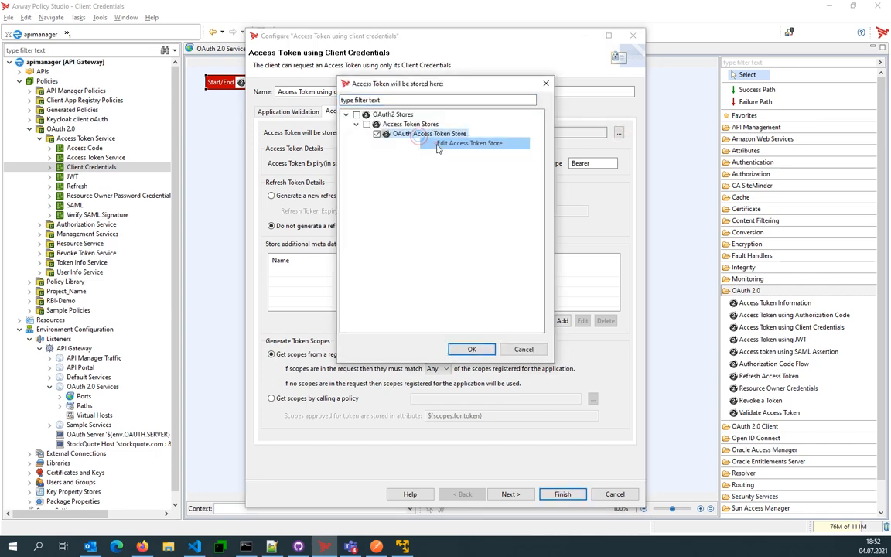
left_click(427, 142)
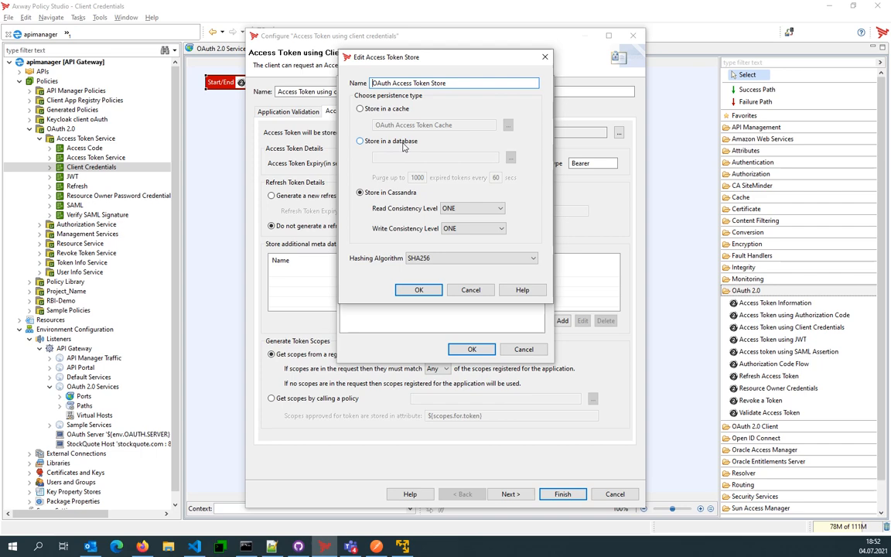
left_click(477, 292)
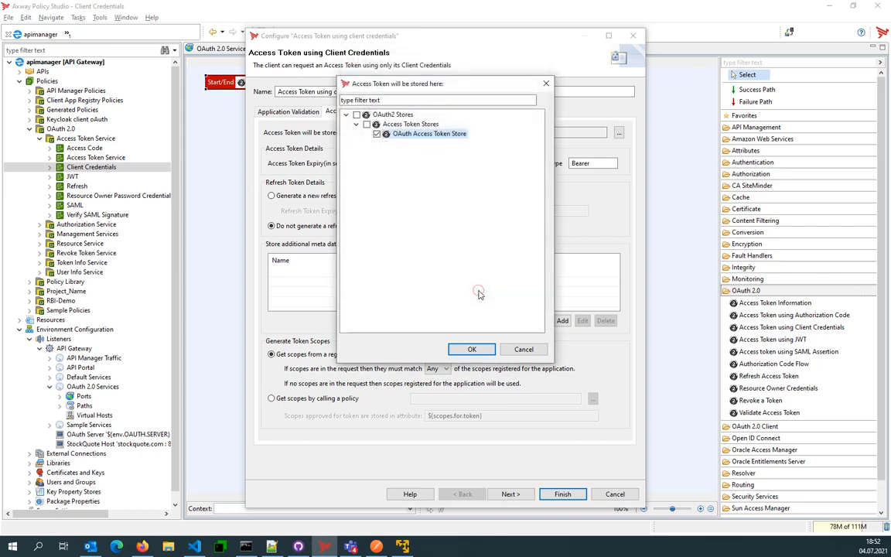
left_click(523, 351)
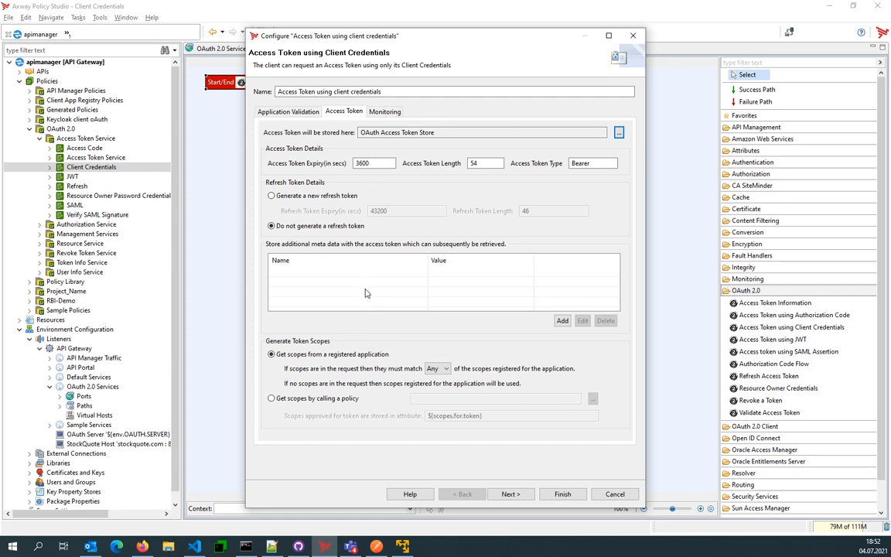
- Check the name and value fields for additional token metadata, and close the client credentials filter without changes
left_click(563, 320)
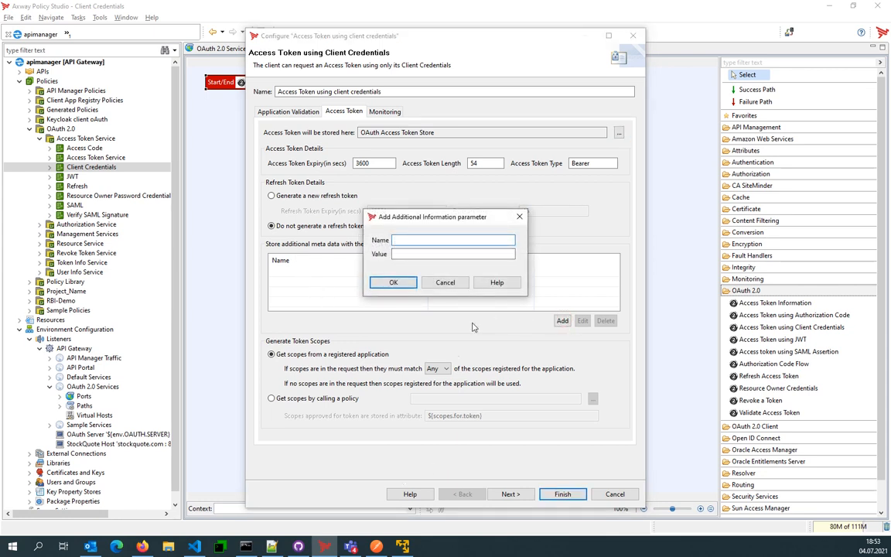
left_click(446, 282)
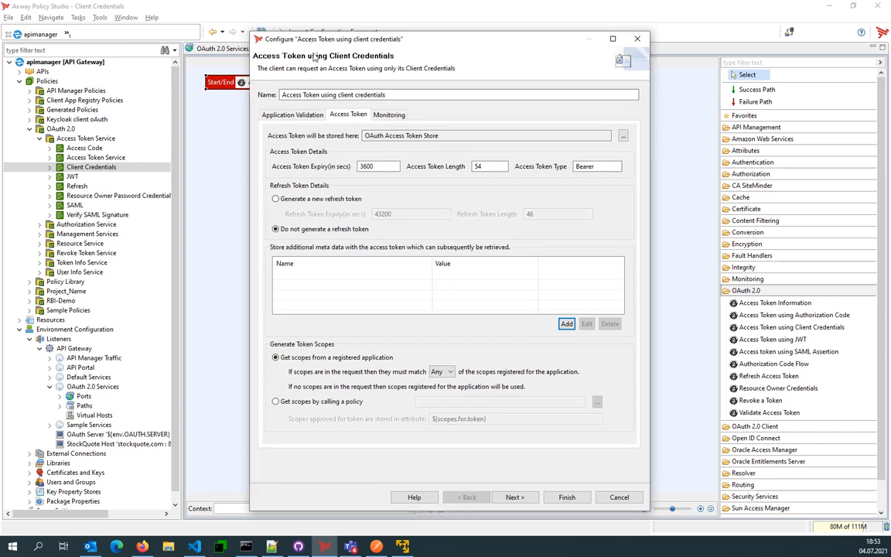
left_click_drag(275, 36, 288, 124)
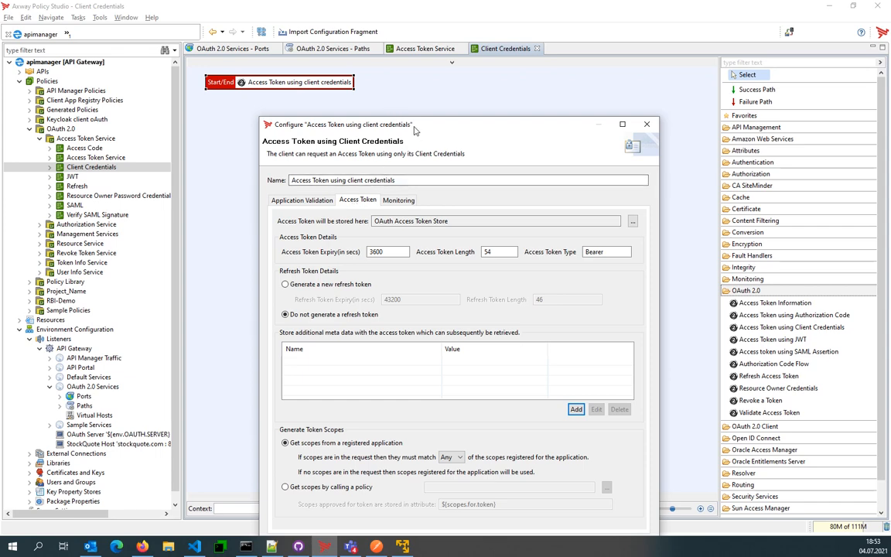
left_click_drag(381, 124, 391, 35)
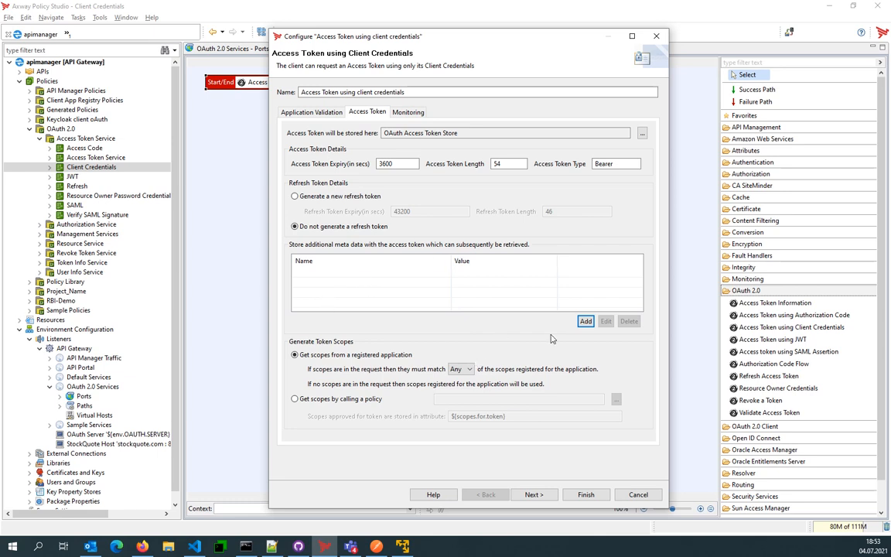
left_click(638, 494)
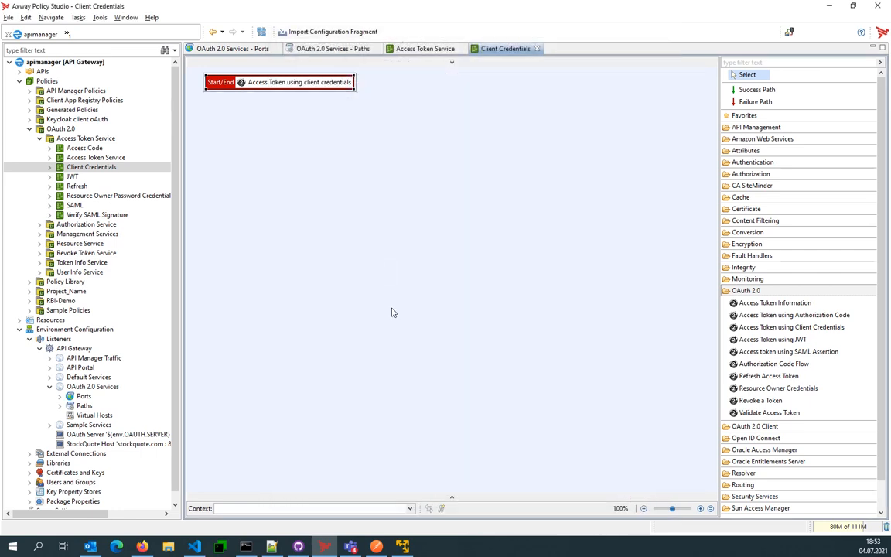
- Switch to Postman, show the authorization settings of the OAuth request, and enlarge the window
left_click(377, 548)
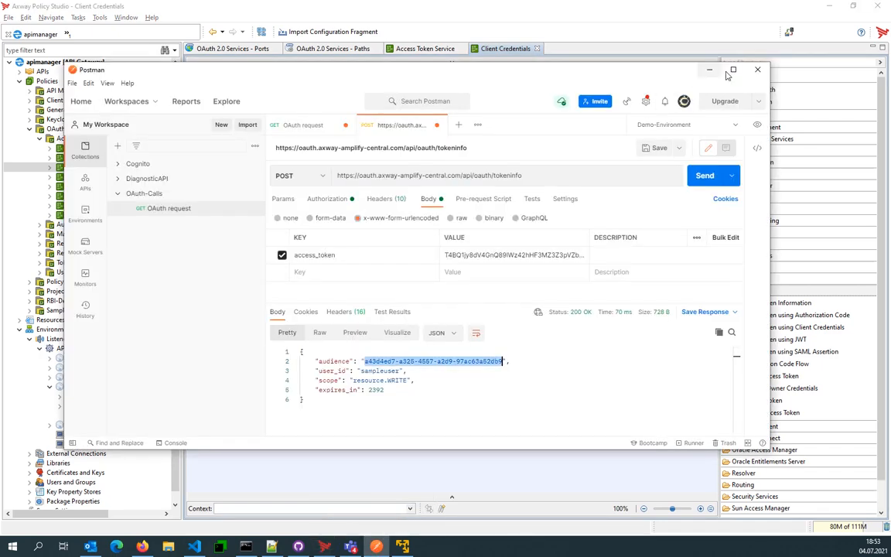
left_click_drag(649, 69, 648, 8)
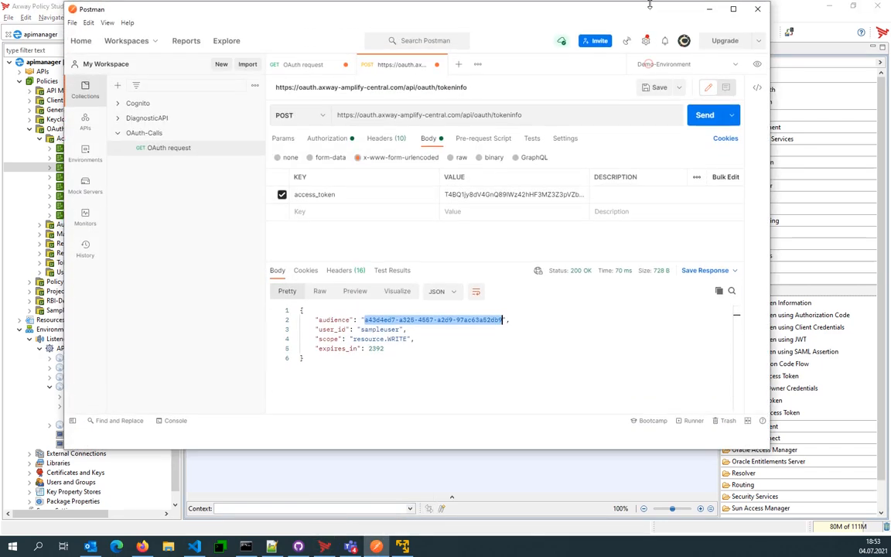
left_click(304, 65)
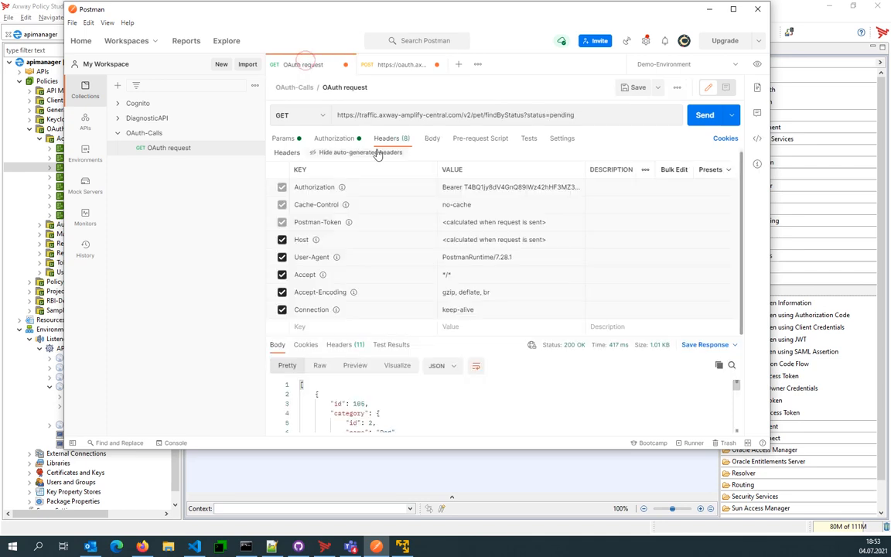
left_click(332, 140)
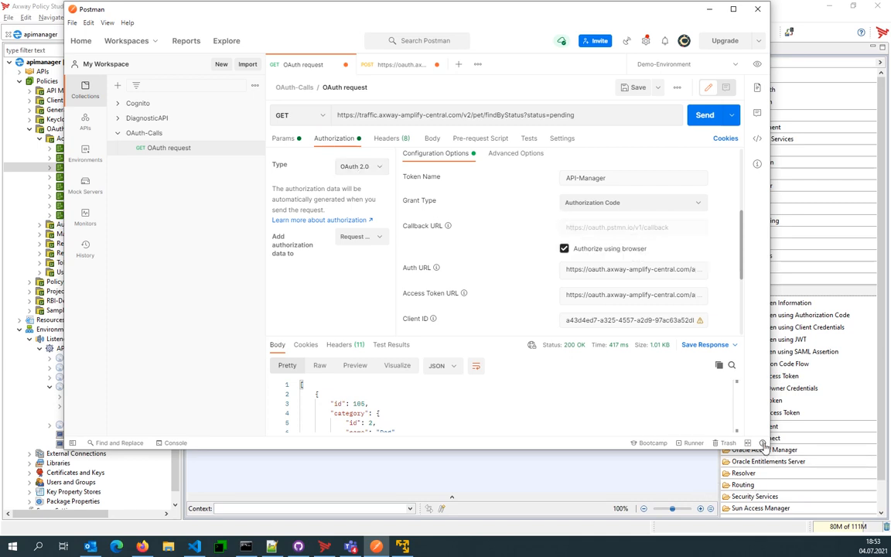
left_click_drag(771, 449, 840, 507)
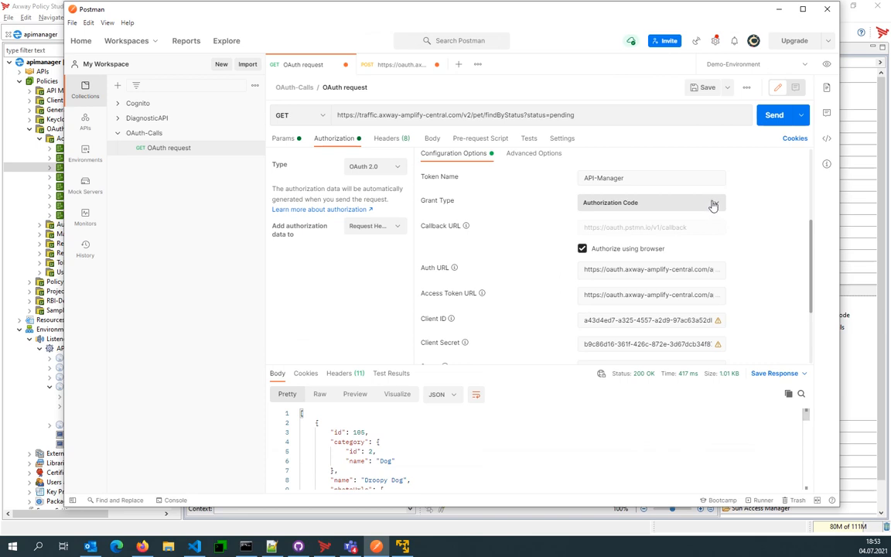
- Open token management for the OAuth request and delete the stored API-Manager access token
left_click(714, 205)
left_click(662, 177)
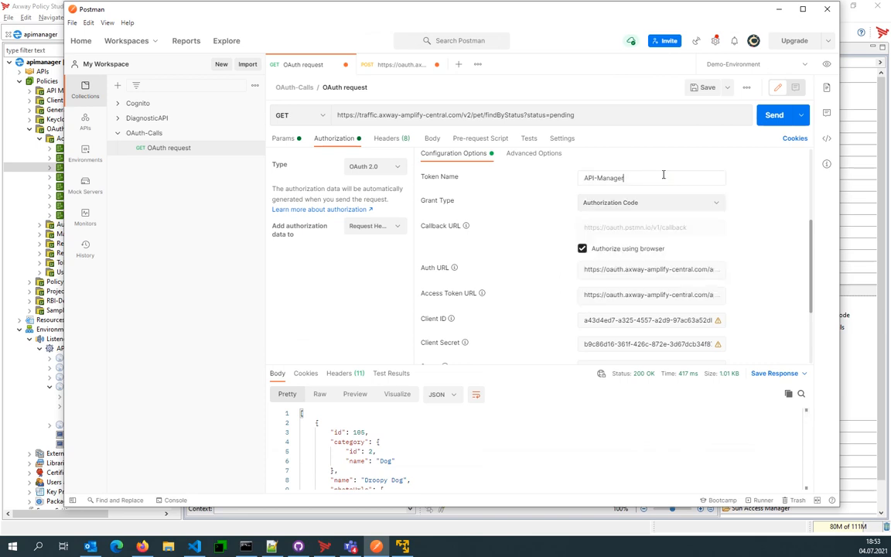
scroll(650, 232, "up", 3)
left_click(649, 232)
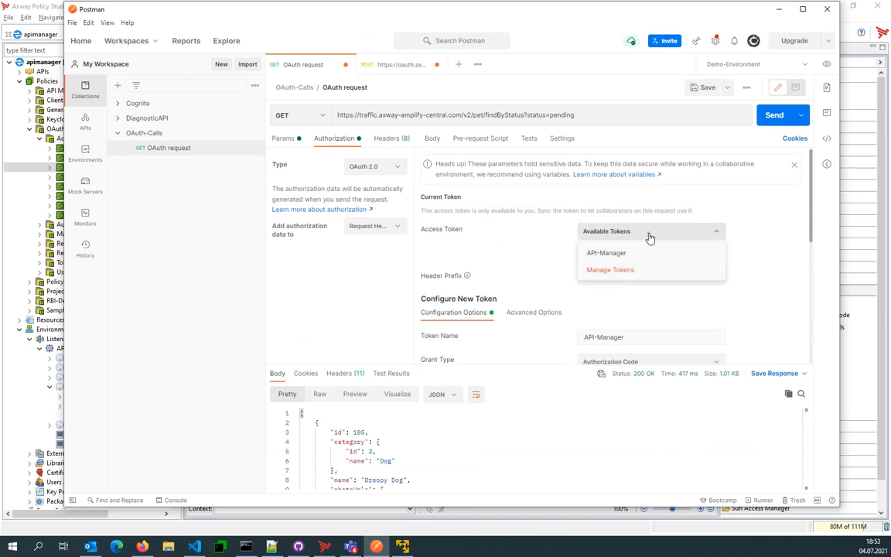
left_click(623, 270)
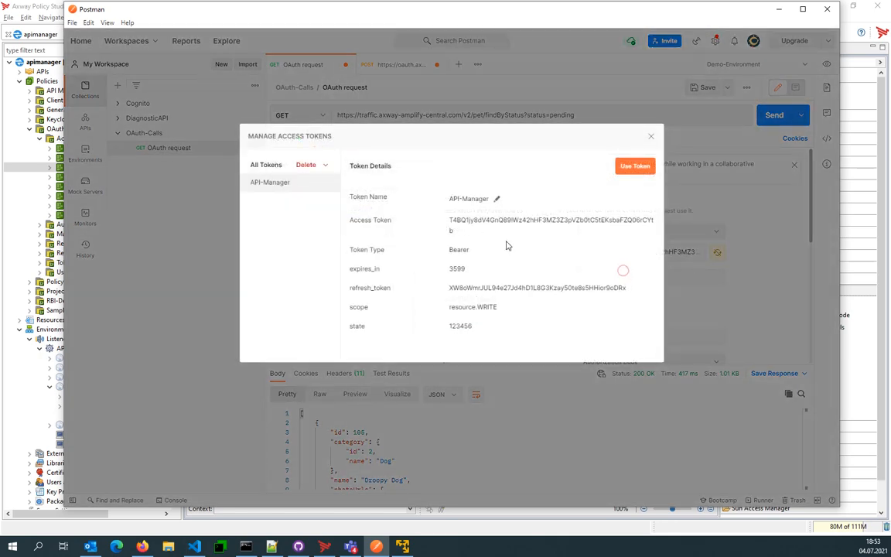
left_click(323, 172)
left_click(306, 202)
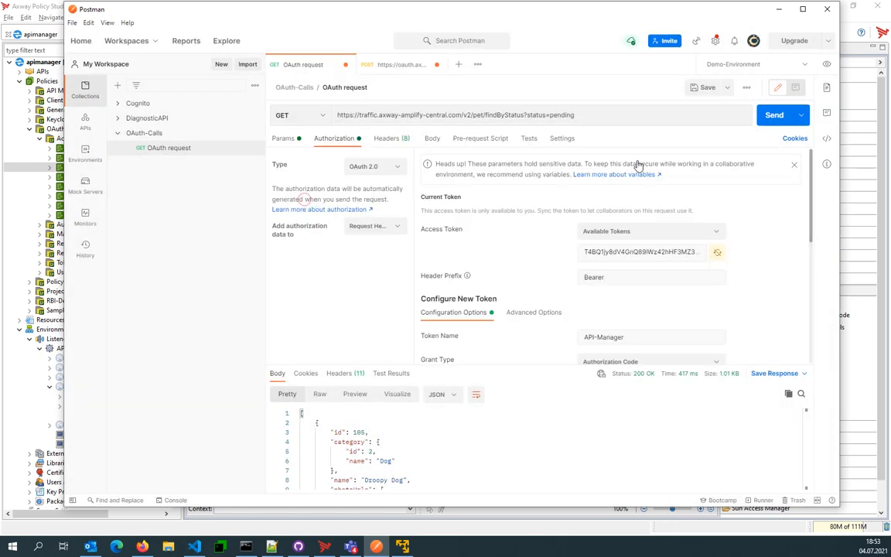
- Set the grant type in the new token configuration to Client Credentials
scroll(567, 276, "down", 3)
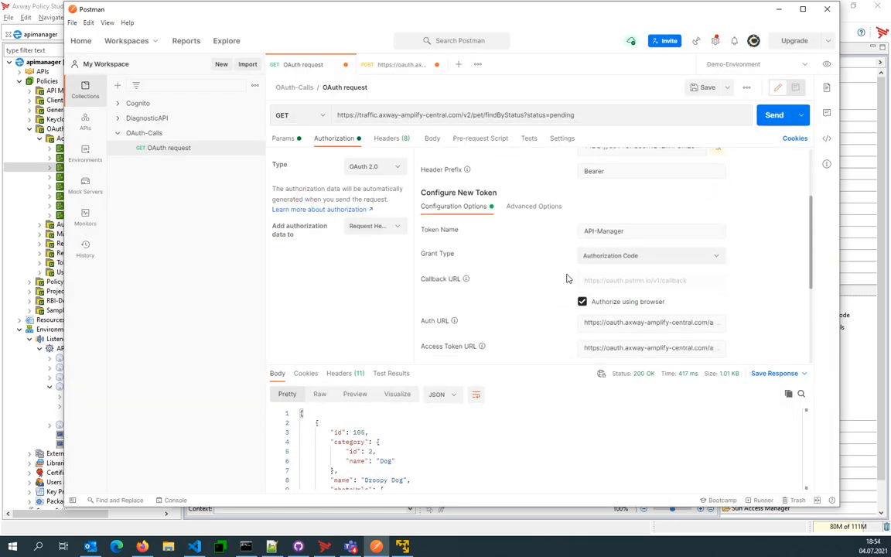
left_click(625, 256)
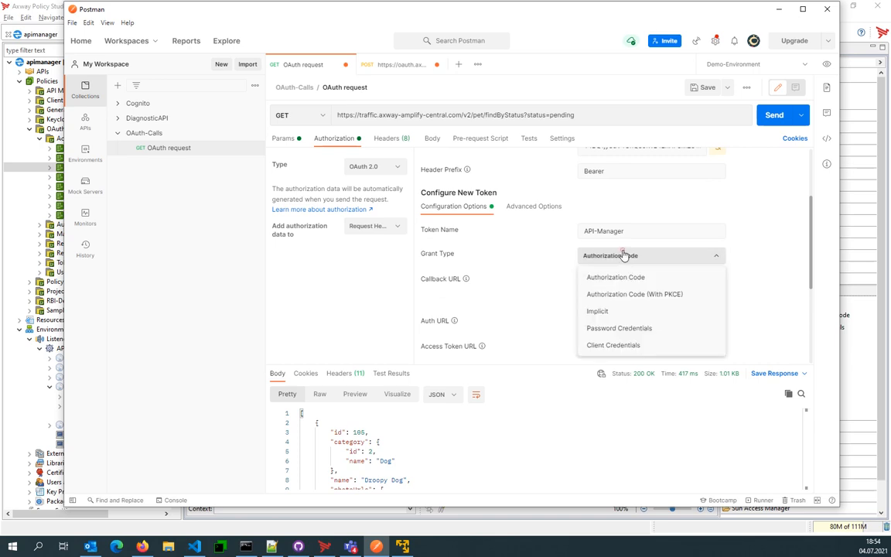
left_click(614, 345)
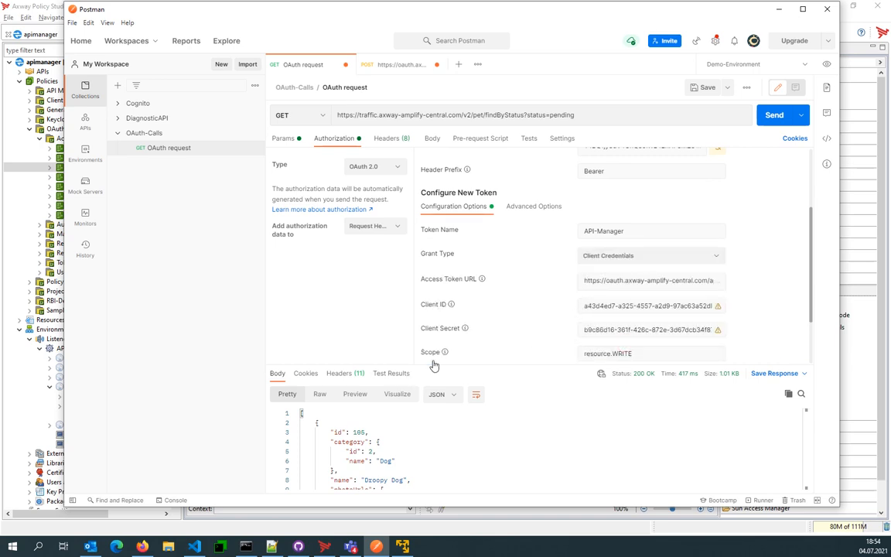
- Switch to API Manager in Firefox, dismiss the OAuth Security Device settings, and open the Test application's authentication settings
left_click(141, 548)
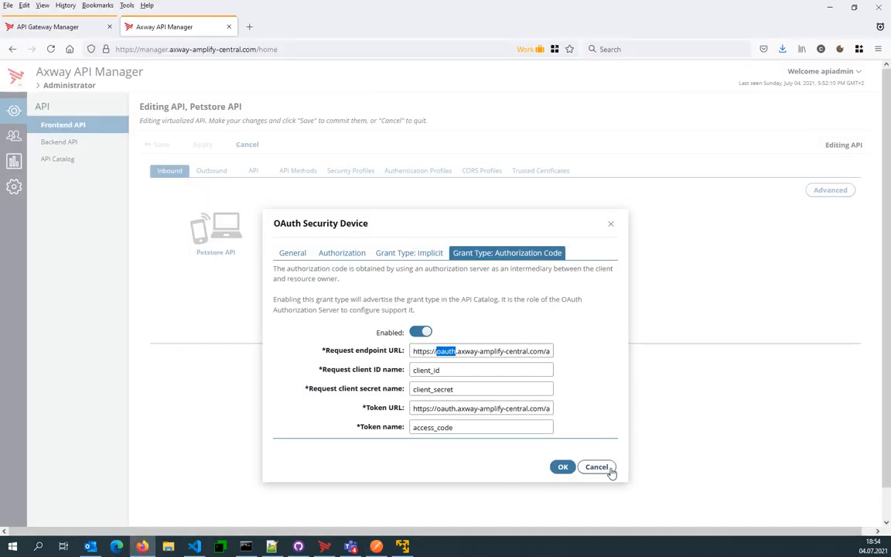
left_click(609, 468)
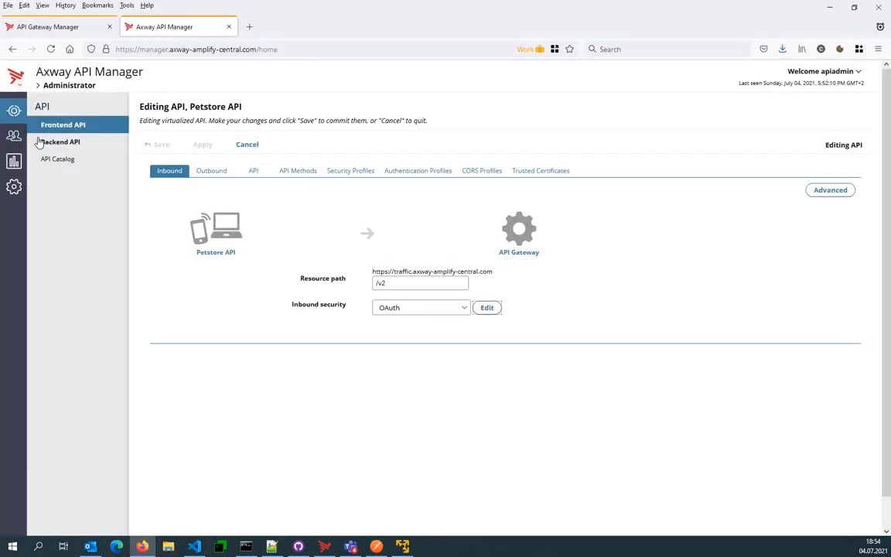
left_click(14, 136)
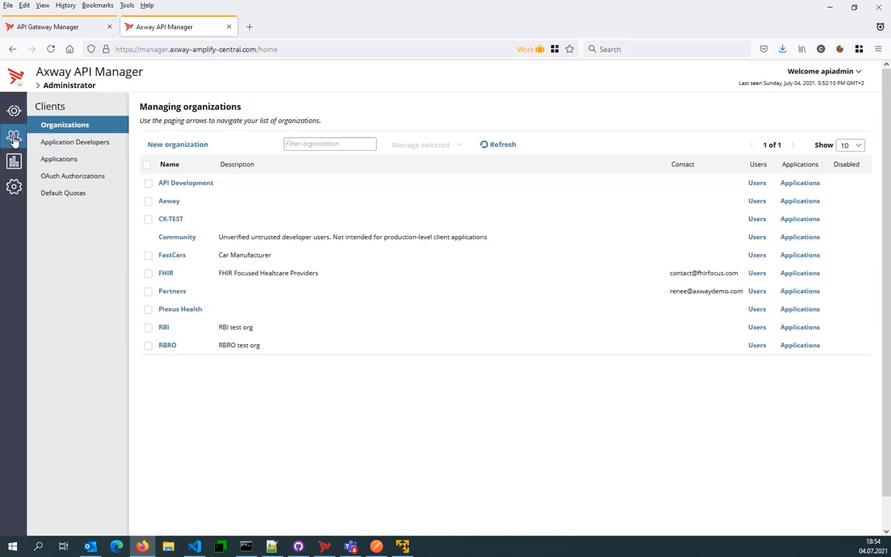
left_click(61, 159)
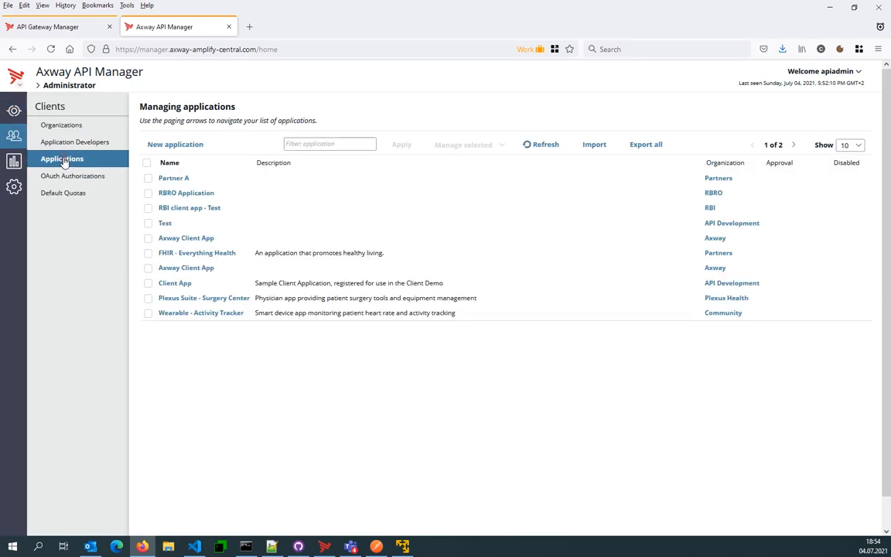
left_click(164, 224)
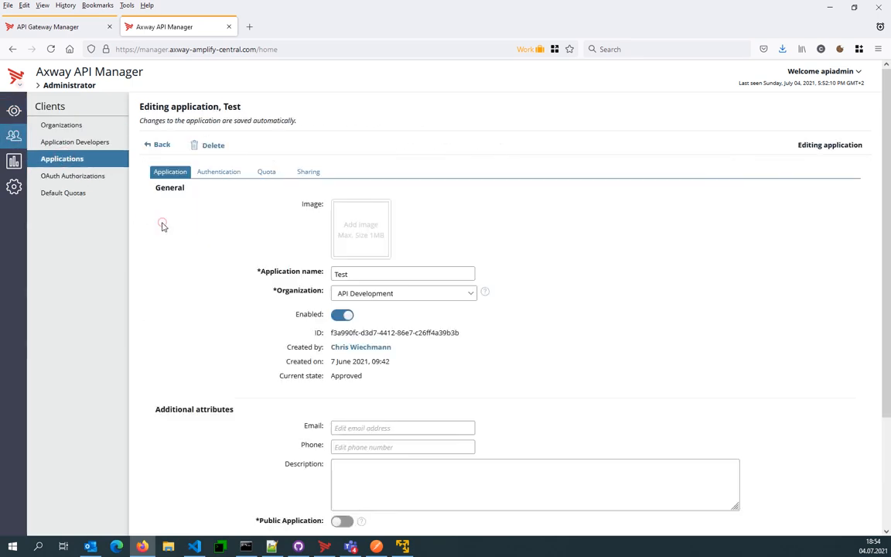
left_click(219, 174)
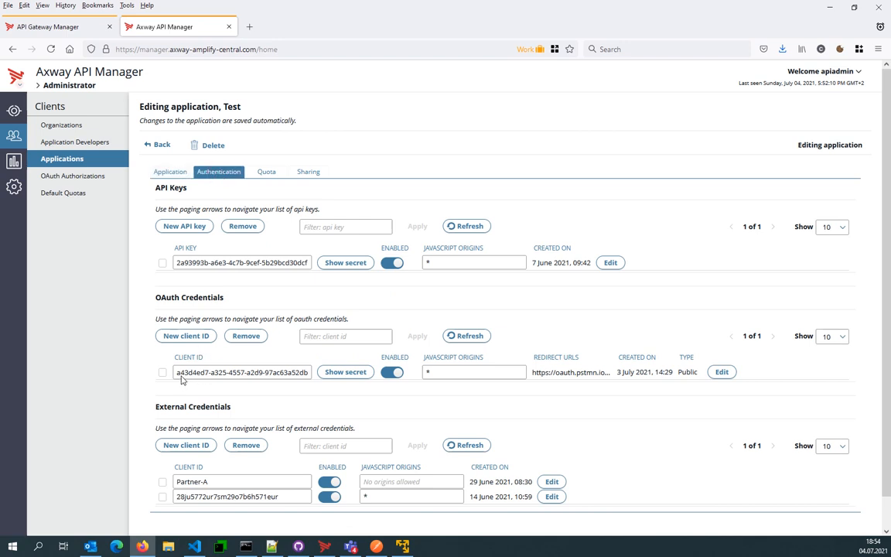
- Examine the Test application's OAuth client ID and redirect URL, including its client details, and close them without changes
left_click_drag(181, 376, 265, 373)
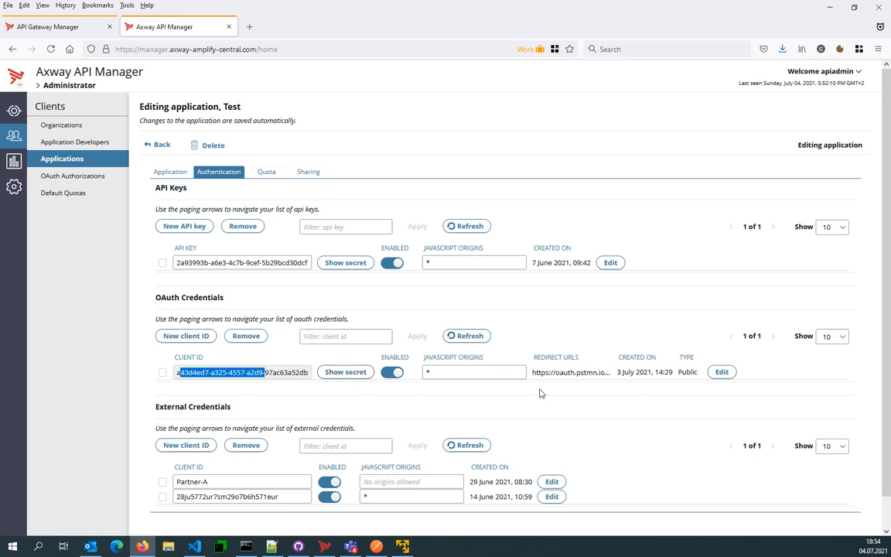
left_click_drag(592, 372, 535, 385)
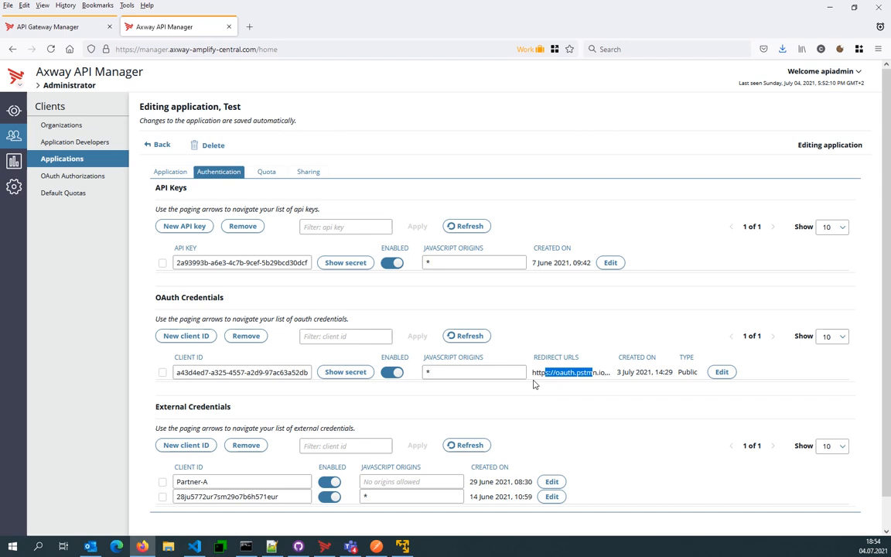
left_click(722, 372)
left_click_drag(519, 316, 375, 316)
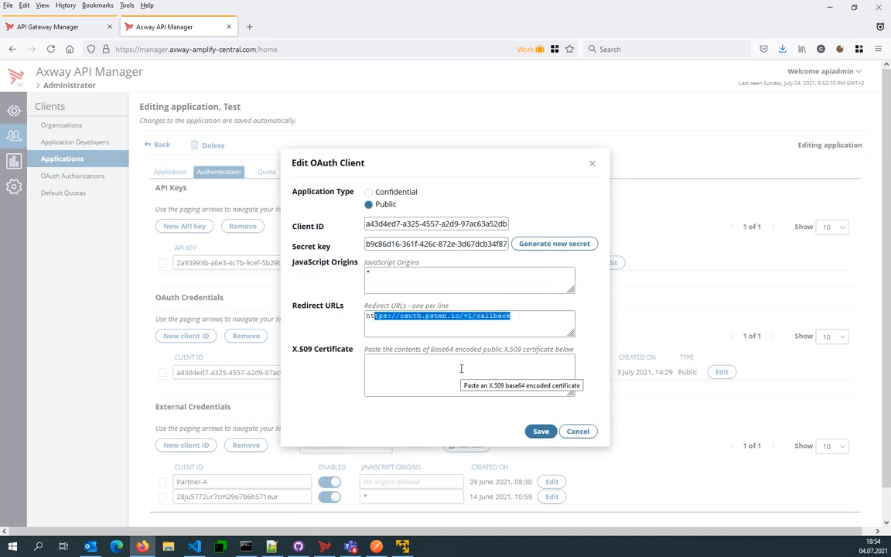
left_click(580, 432)
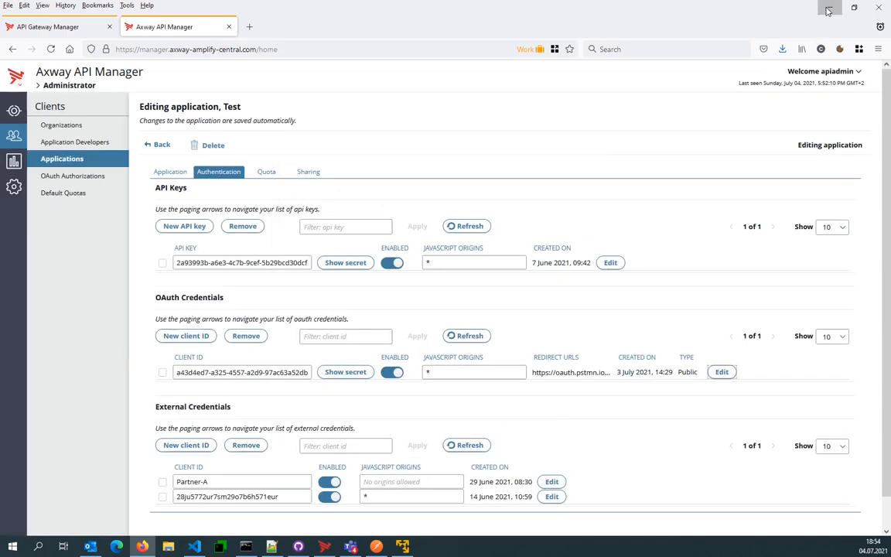
- Return to Postman, get a new access token using the configured client credentials, and apply it to the OAuth request
left_click(828, 8)
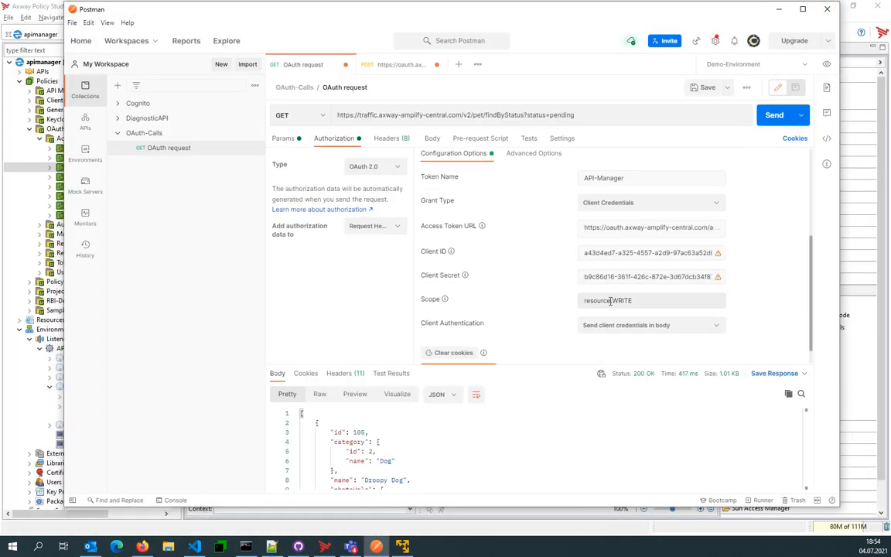
scroll(616, 300, "down", 1)
double_click(641, 278)
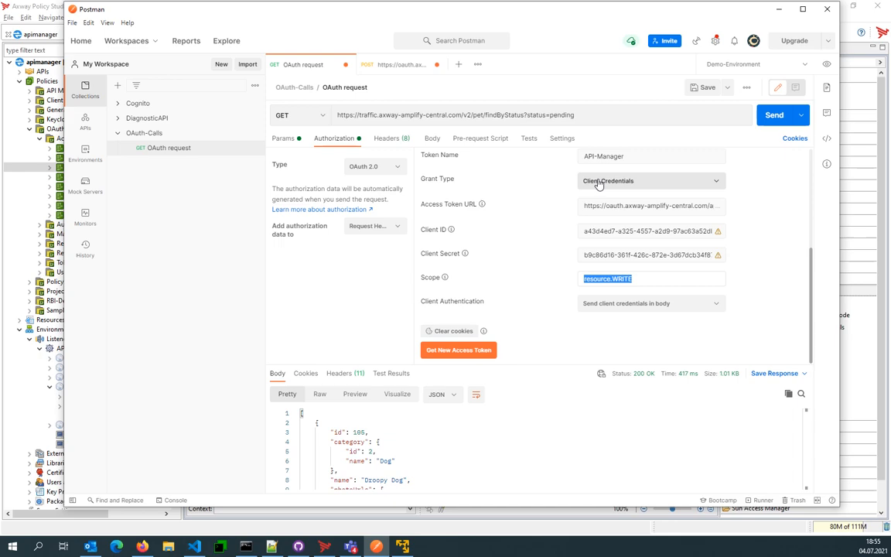
left_click(468, 352)
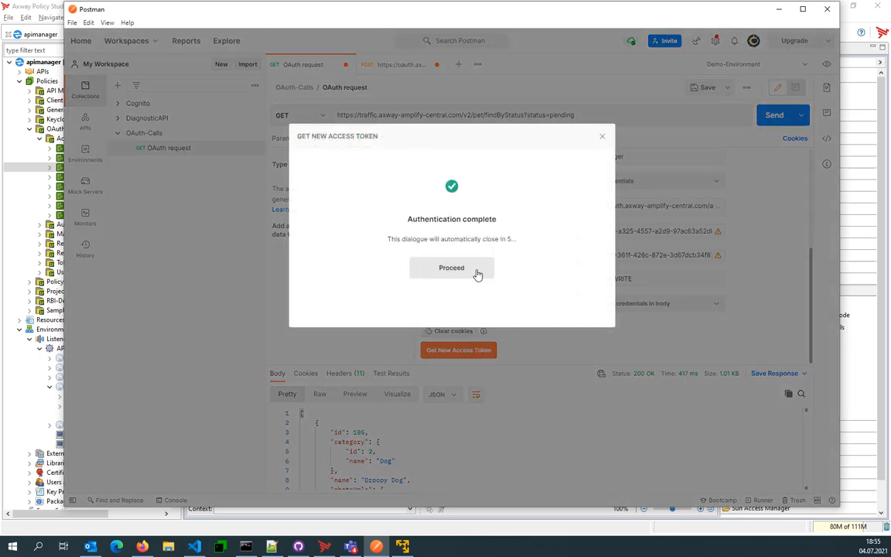
left_click(449, 269)
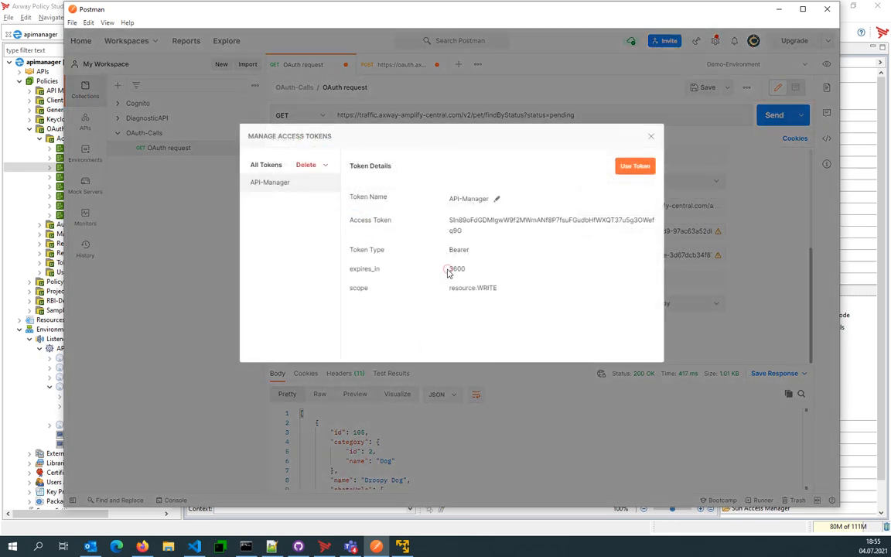
double_click(451, 222)
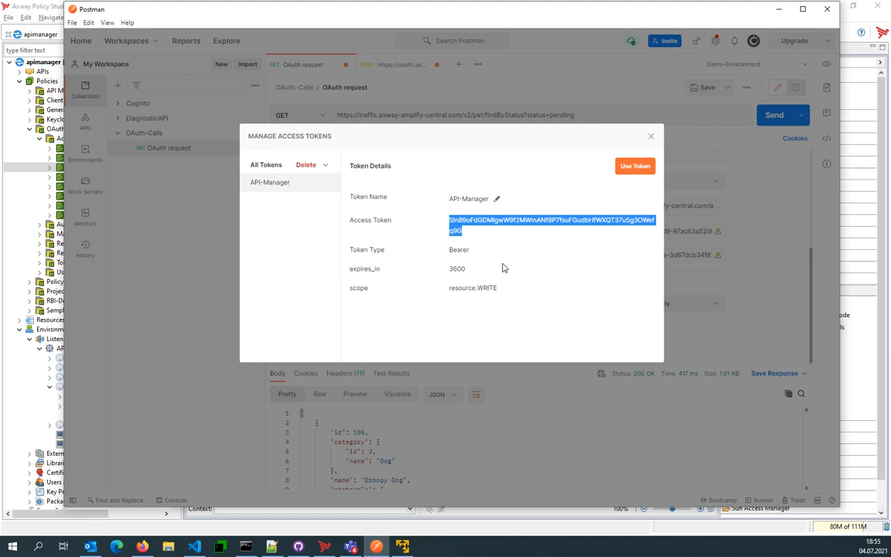
left_click(636, 166)
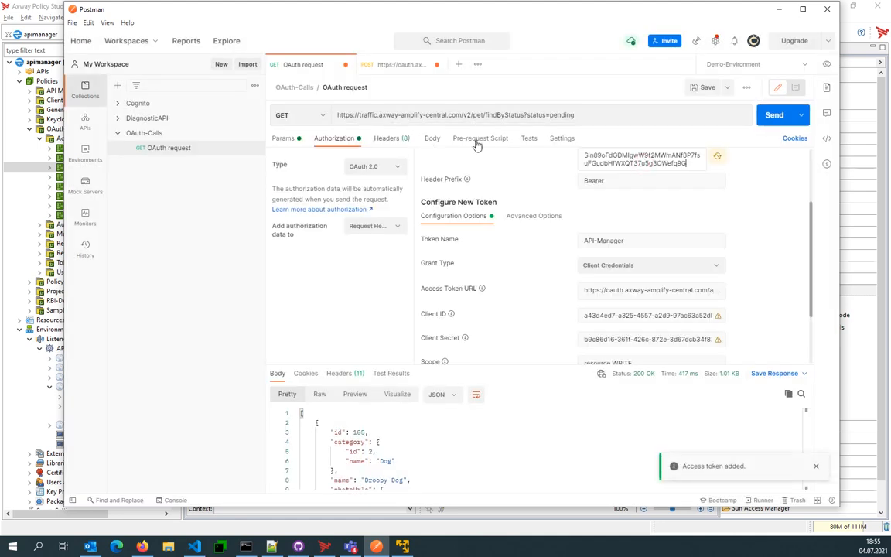
- Send the GET request for pets with pending status using the applied token, and return to the Current Token section
left_click(774, 116)
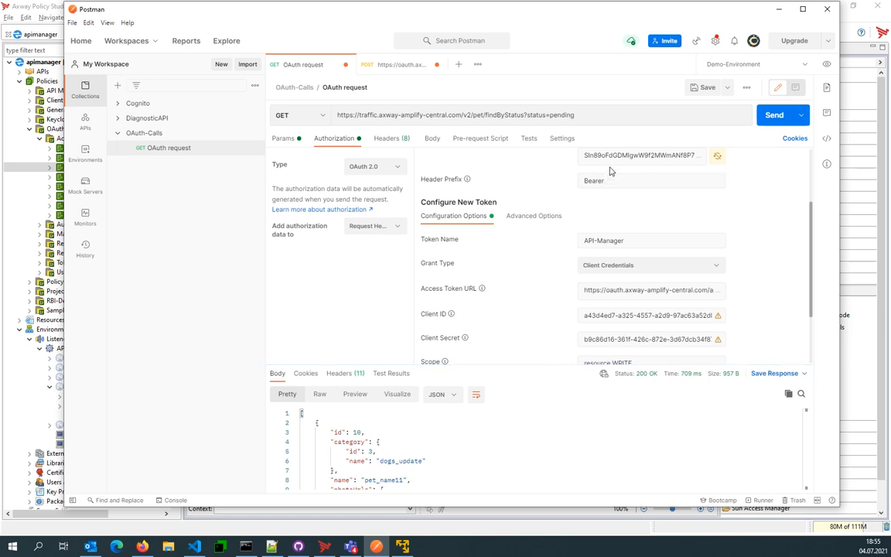
scroll(559, 224, "up", 1)
scroll(558, 224, "up", 3)
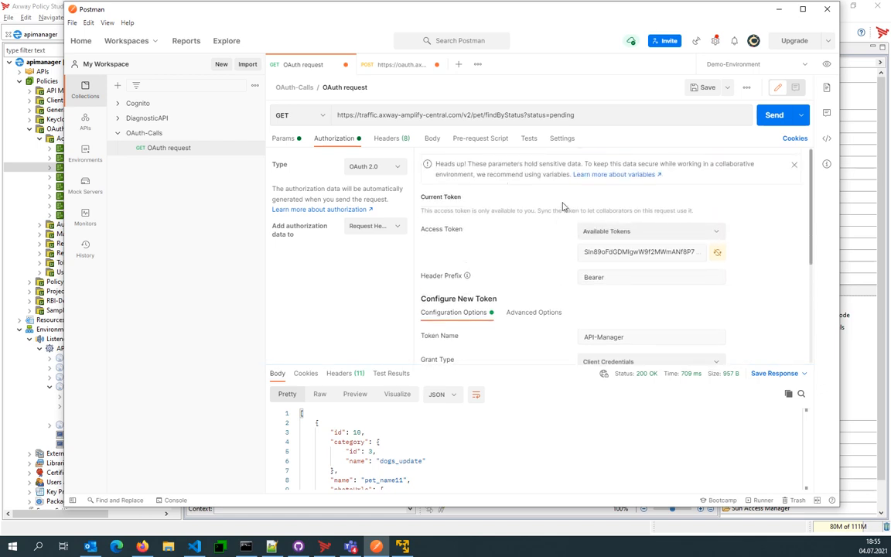
- Invalidate the current access token by removing its first character, and resend the GET request for pending pets
left_click(597, 253)
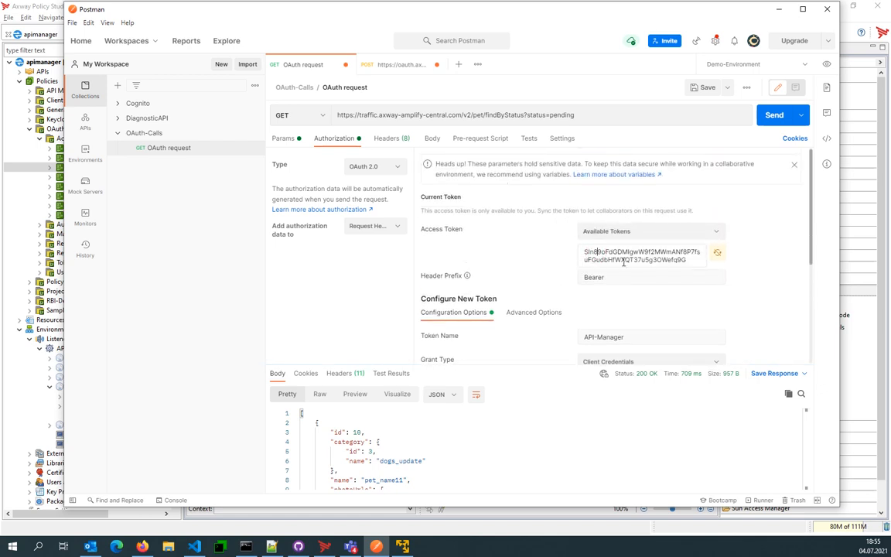
left_click(773, 115)
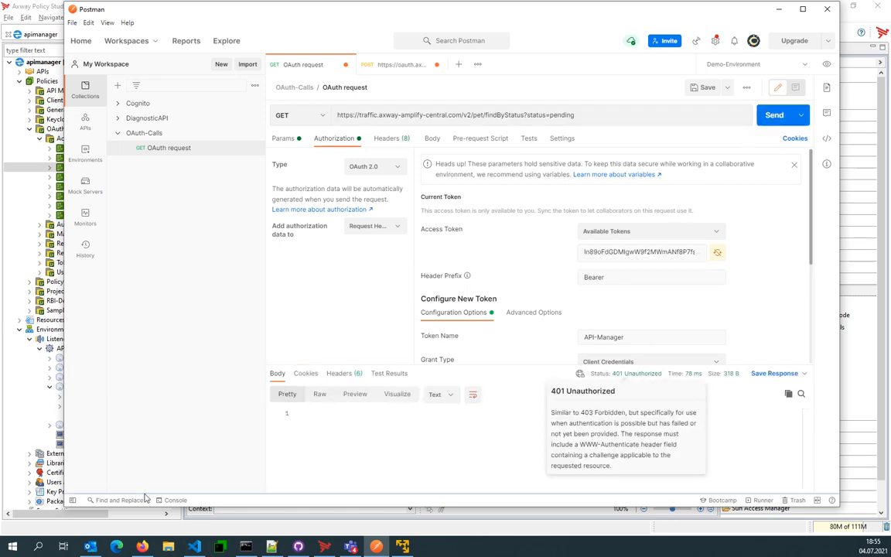
- Switch to API Gateway Manager in Firefox, open the HTTP traffic monitor, and refresh the transaction list
left_click(142, 545)
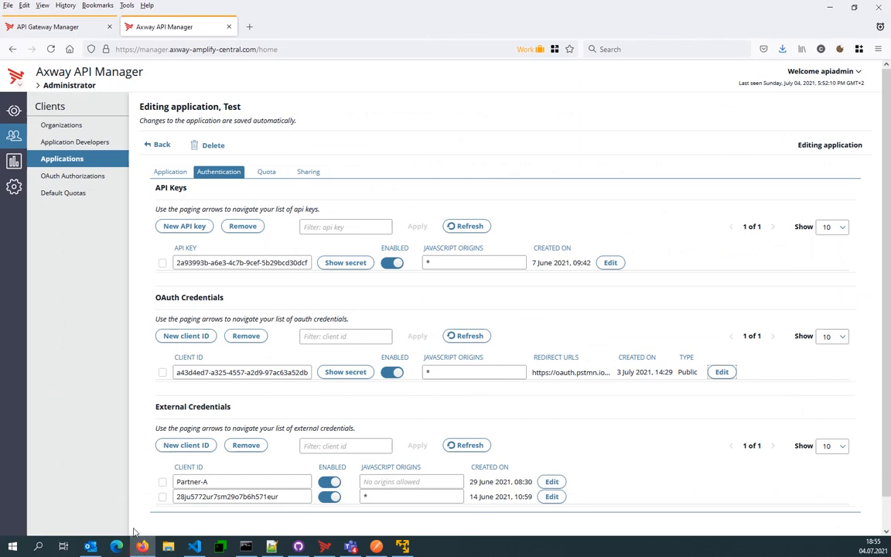
left_click(61, 28)
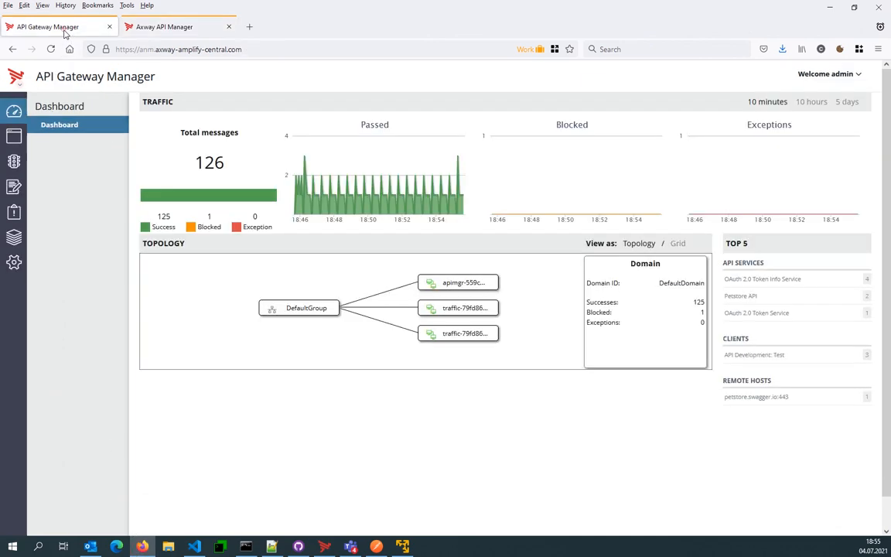
left_click(14, 162)
left_click(164, 102)
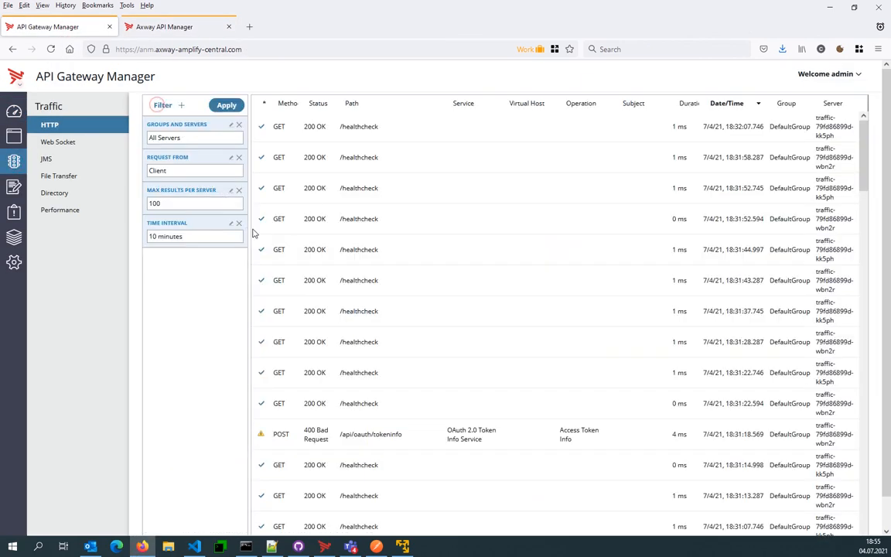
left_click(225, 105)
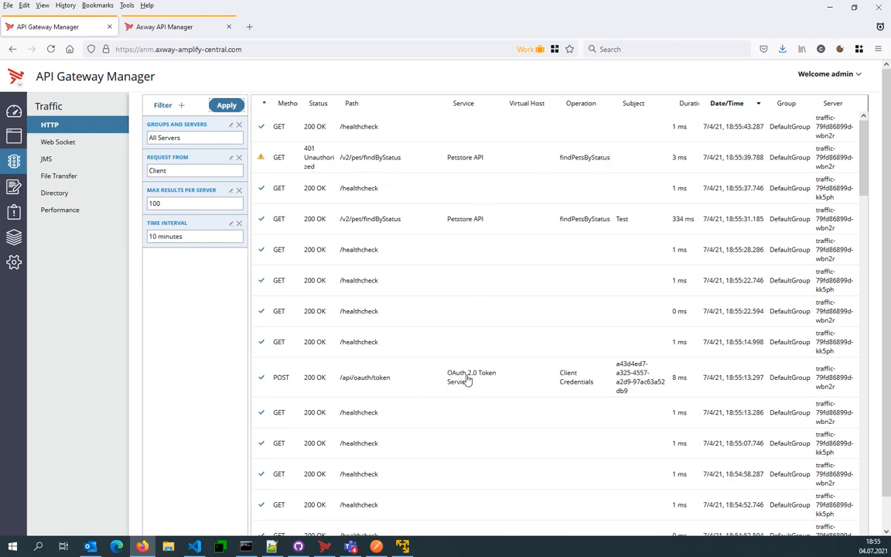
- Examine the client request of the /api/oauth/token transaction, including its path and client credentials body, and close the request view
left_click(362, 381)
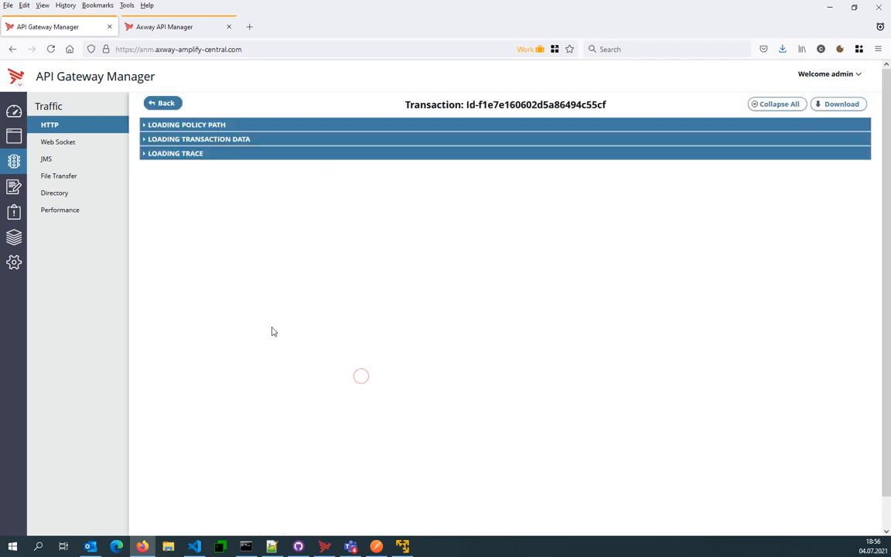
left_click(177, 449)
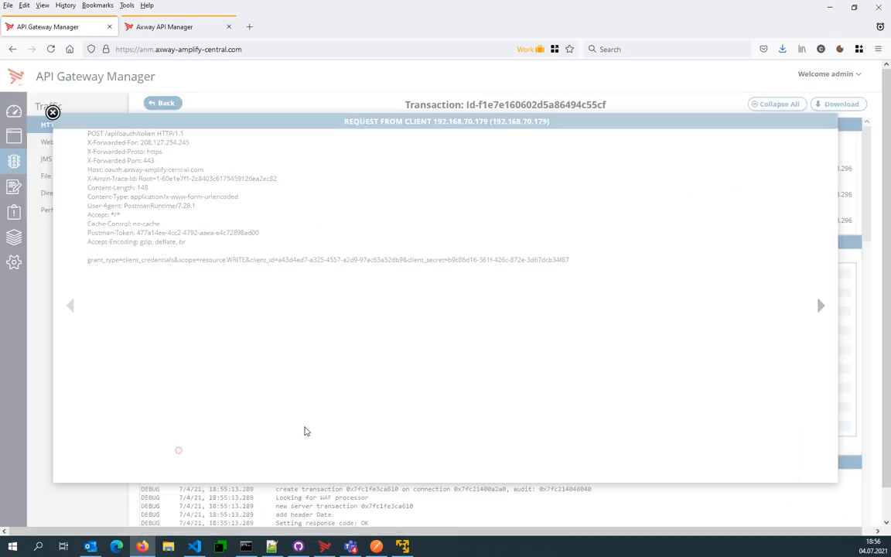
left_click_drag(110, 133, 172, 133)
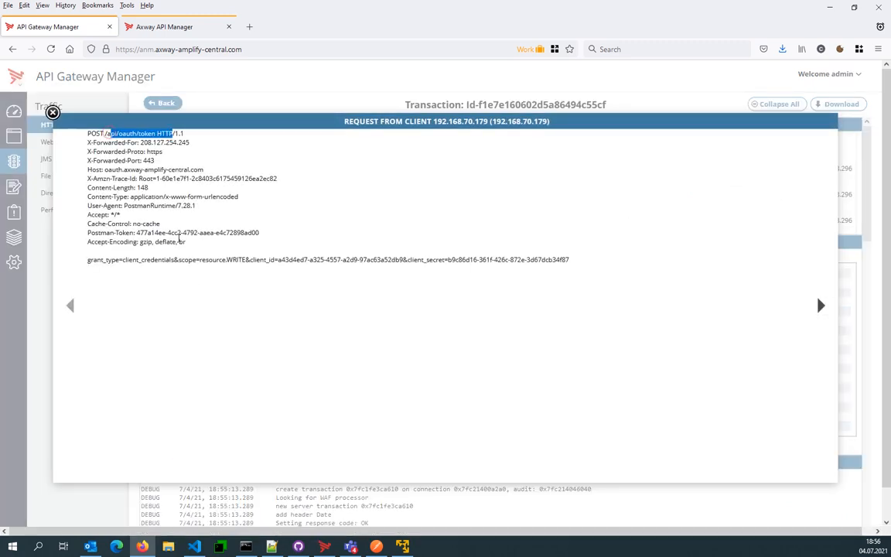
left_click_drag(597, 261, 226, 261)
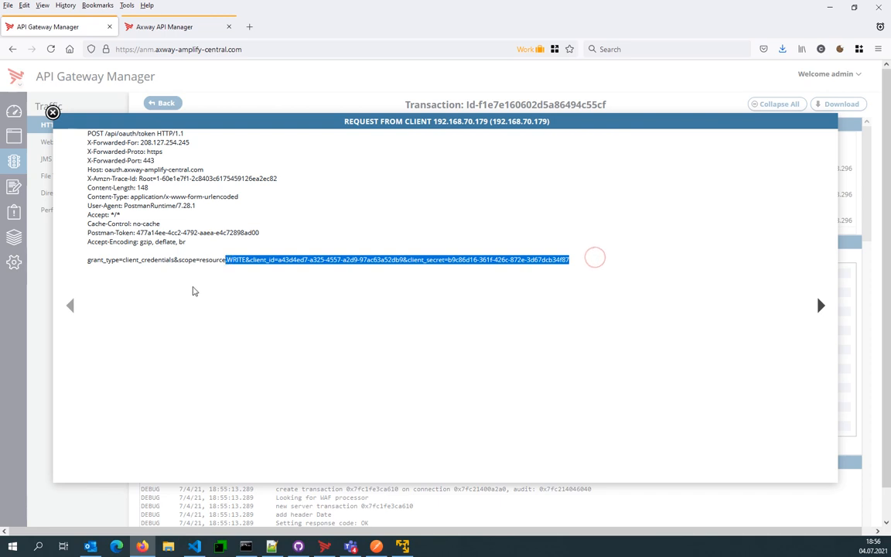
left_click(52, 113)
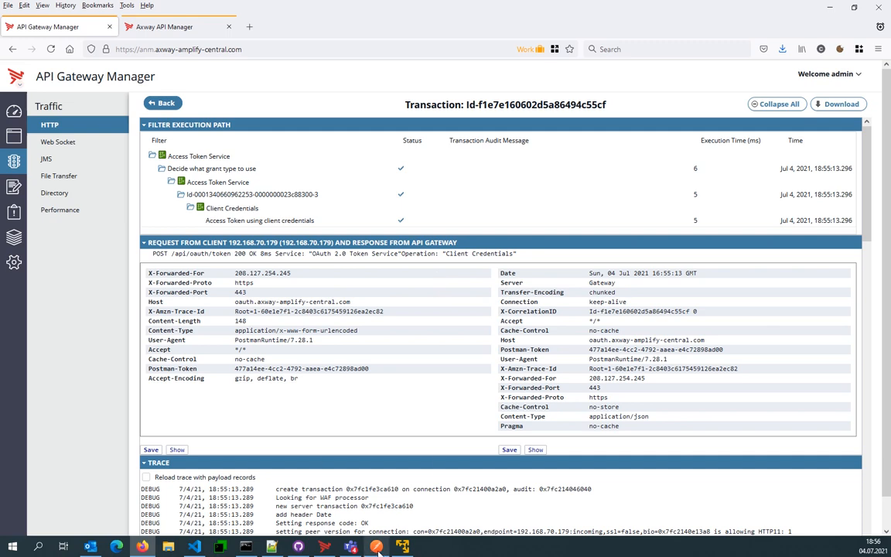
- Return to Postman and set the new token's grant type to Authorization Code
left_click(379, 549)
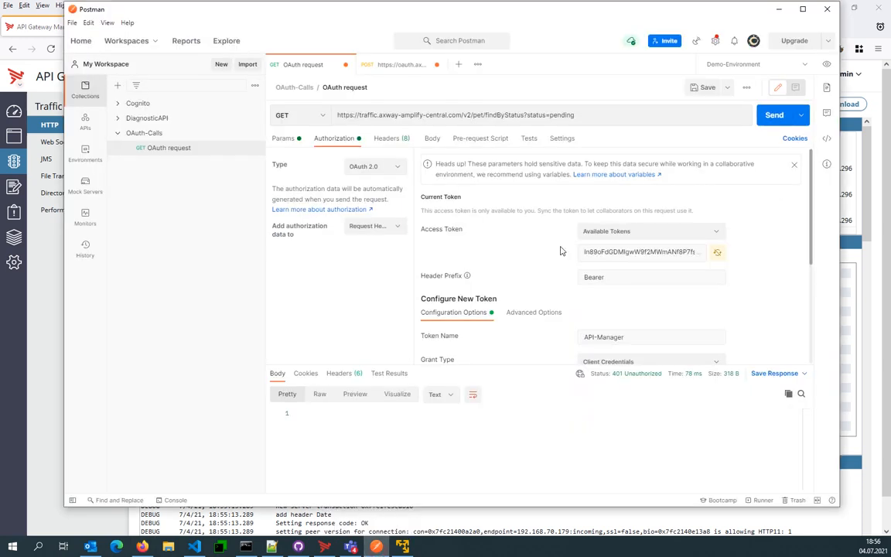
scroll(526, 317, "down", 3)
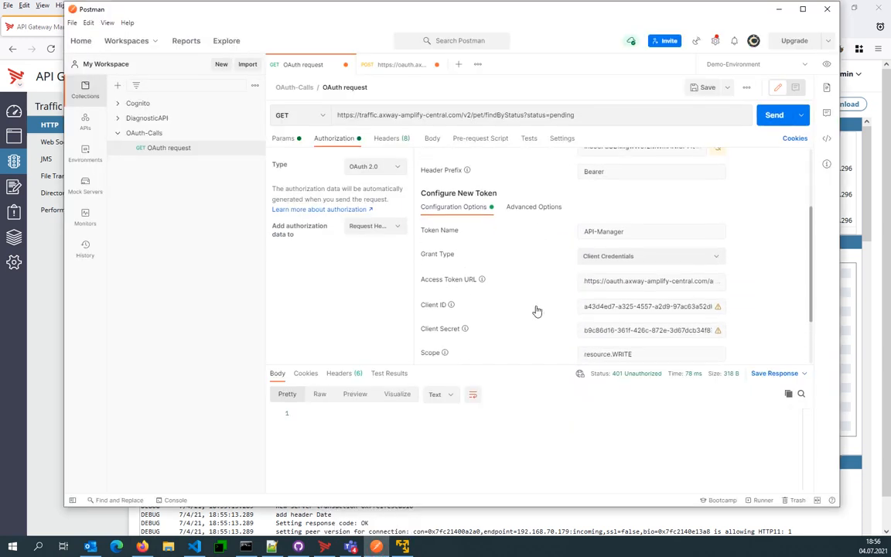
left_click(604, 260)
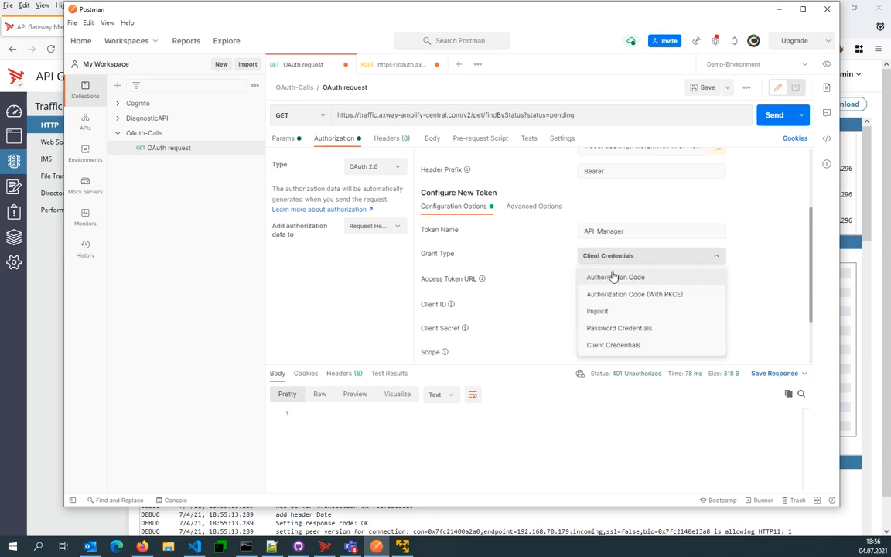
left_click(619, 281)
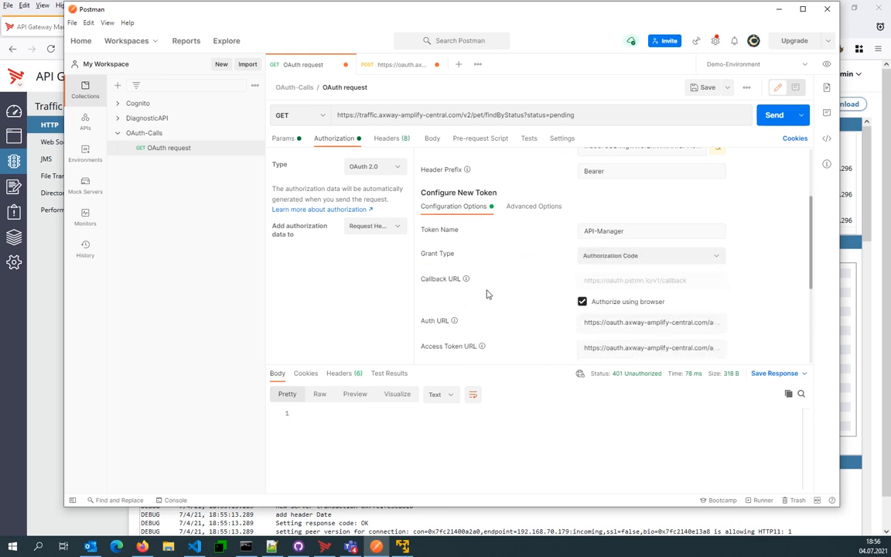
- Review the Authorize using browser option in the token configuration, and clear the cookies
scroll(490, 294, "down", 1)
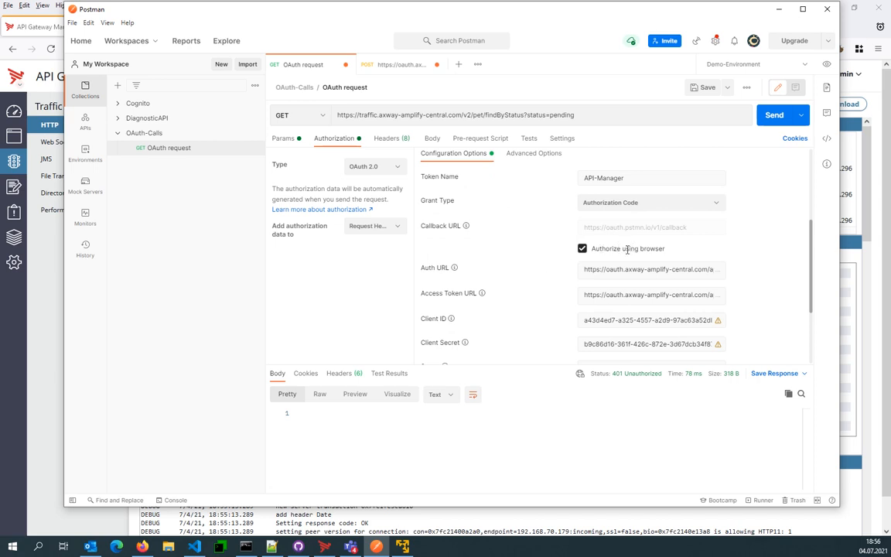
left_click_drag(602, 248, 578, 286)
scroll(556, 299, "down", 2)
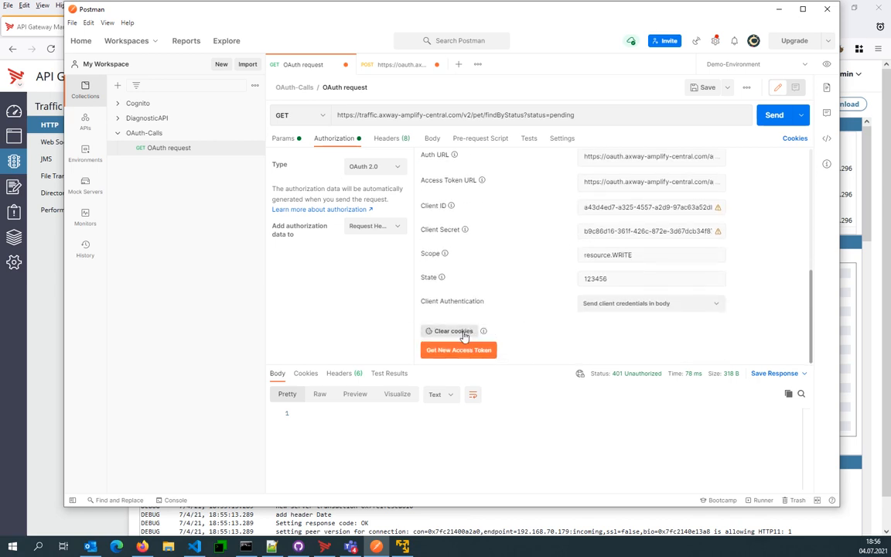
left_click(463, 333)
- Check the Auth URL and Access Token URL, request a new access token, and dismiss the saved-login suggestions on the browser's login page
scroll(552, 315, "up", 1)
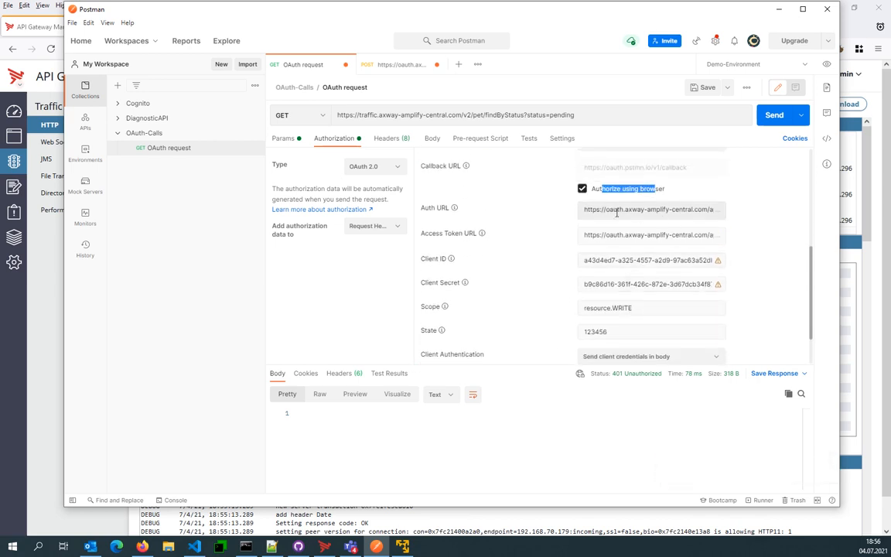
left_click_drag(614, 209, 720, 213)
left_click_drag(644, 233, 709, 235)
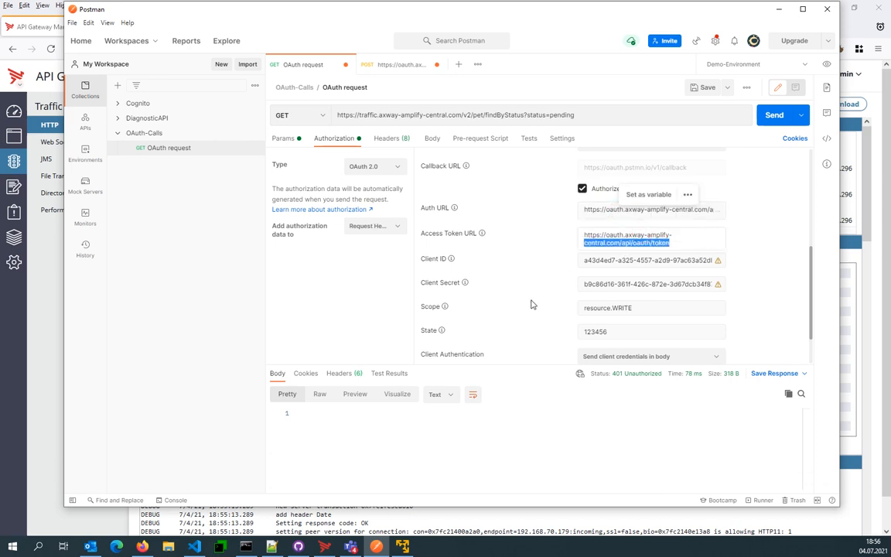
scroll(528, 323, "down", 1)
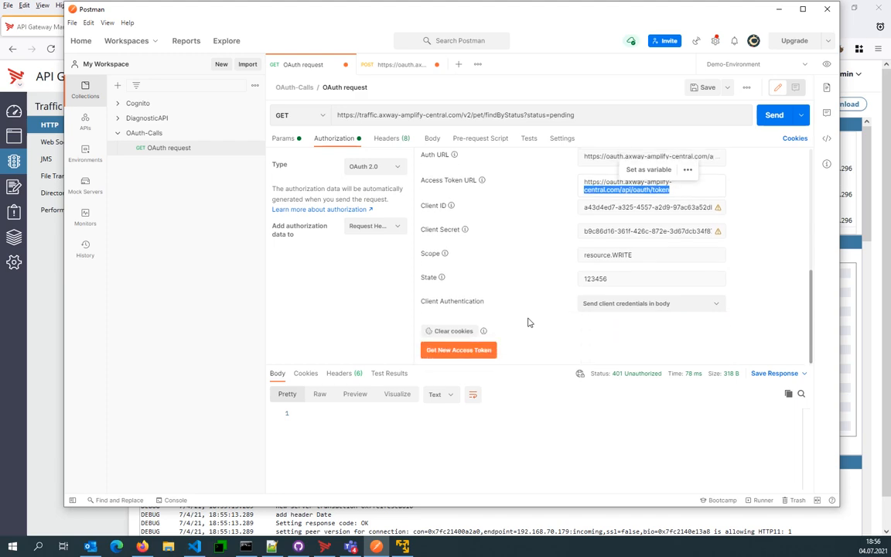
left_click(475, 351)
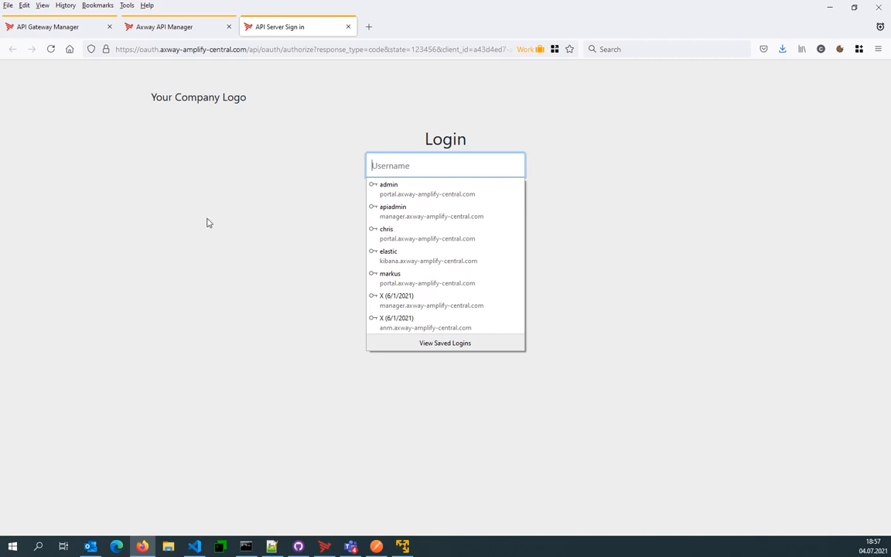
left_click(324, 167)
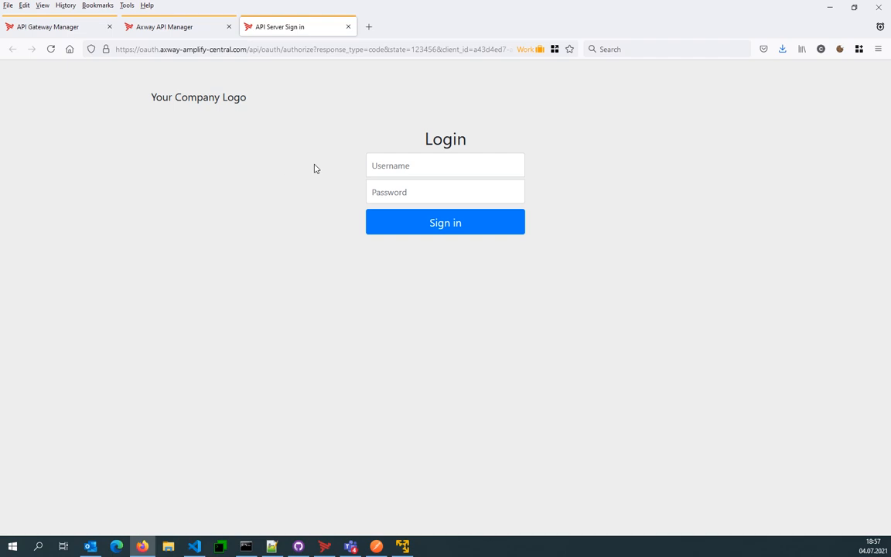
- Return to API Gateway Manager, refresh the HTTP traffic list, and examine the /api/oauth/authorize transaction
left_click(48, 31)
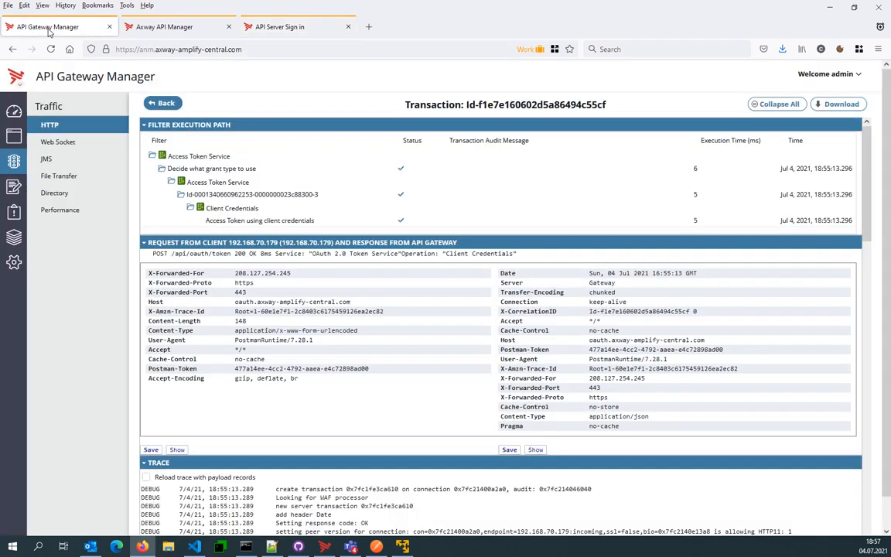
left_click(148, 96)
left_click(226, 105)
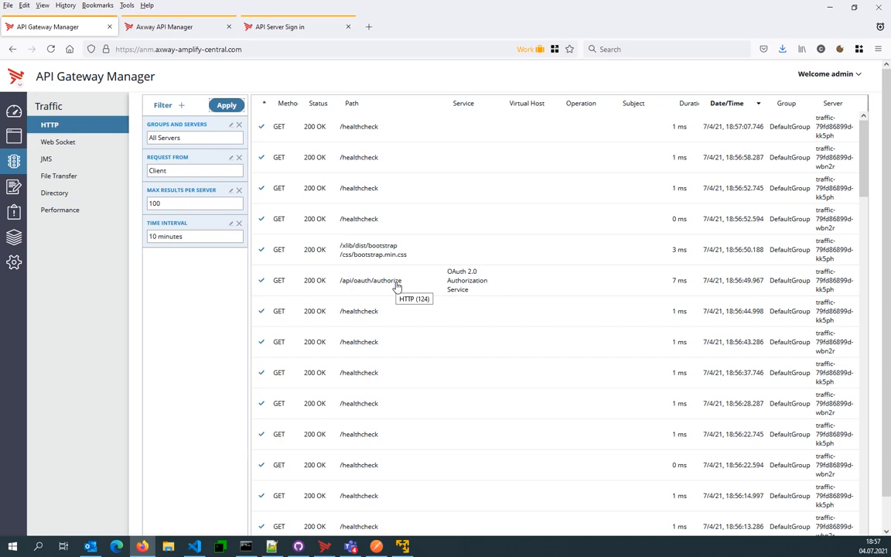
left_click(396, 287)
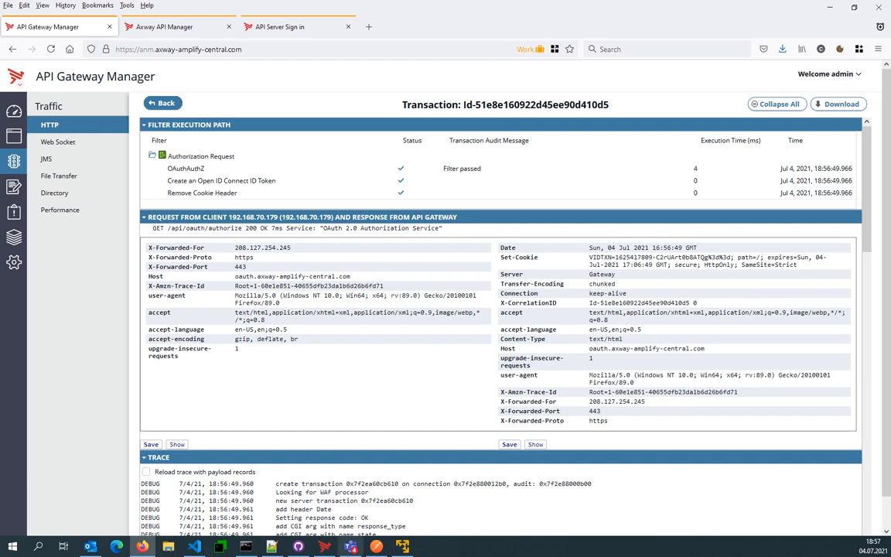
- Switch to Policy Studio and open the Authorization Request policy of the OAuth 2.0 Authorization Service
left_click(326, 547)
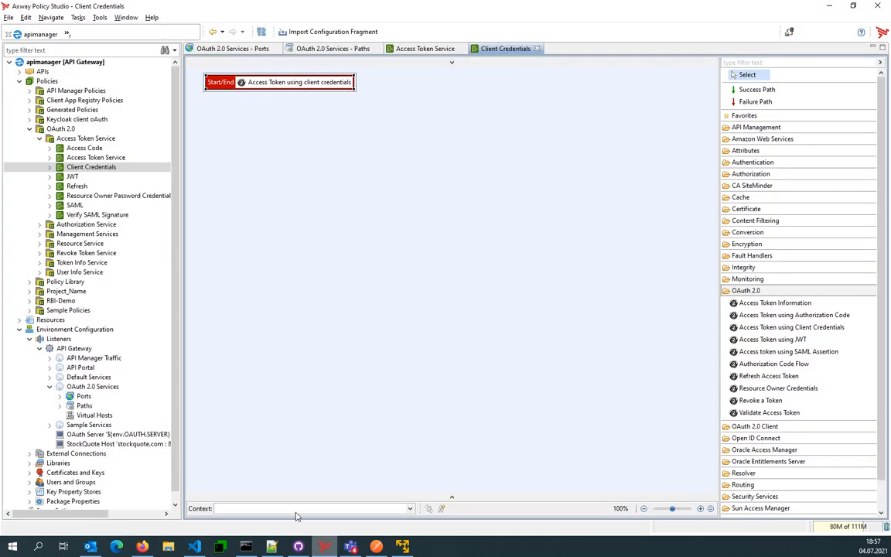
left_click(40, 224)
left_click(91, 233)
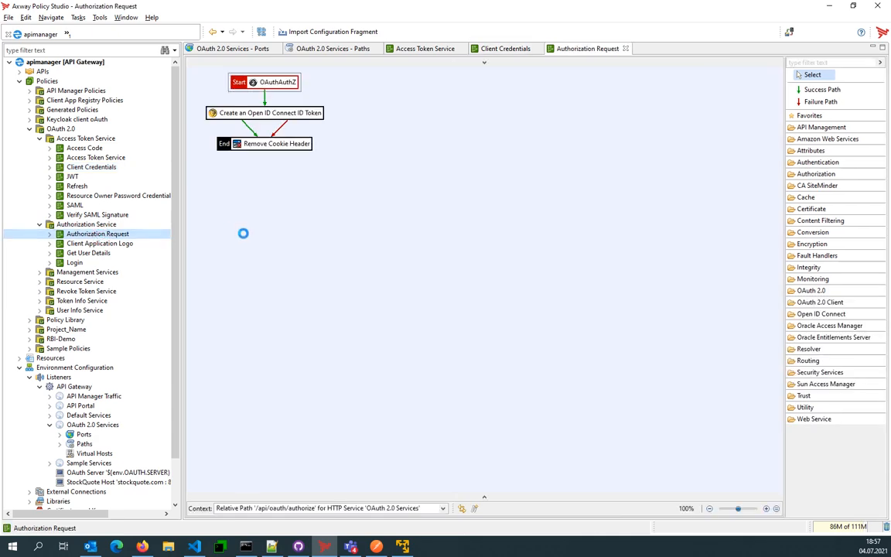
- Open the OAuthAuthZ filter and examine its login form template and pre-authenticated subject selector, moving the dialog clear of the policy diagram
double_click(239, 81)
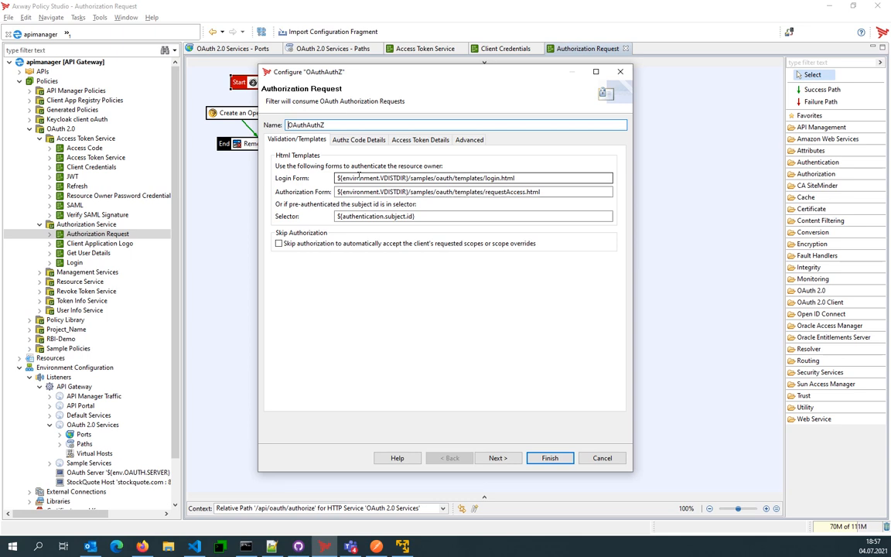
left_click_drag(380, 216, 325, 197)
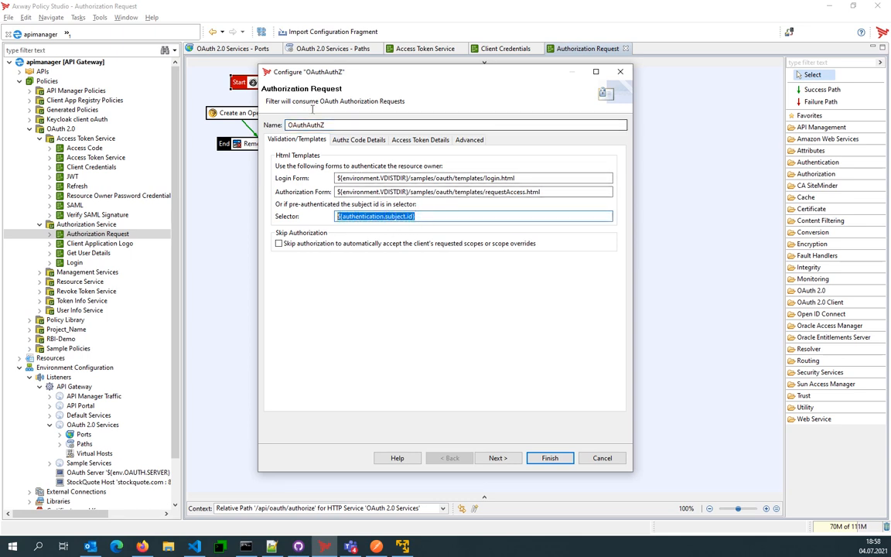
left_click_drag(306, 72, 419, 102)
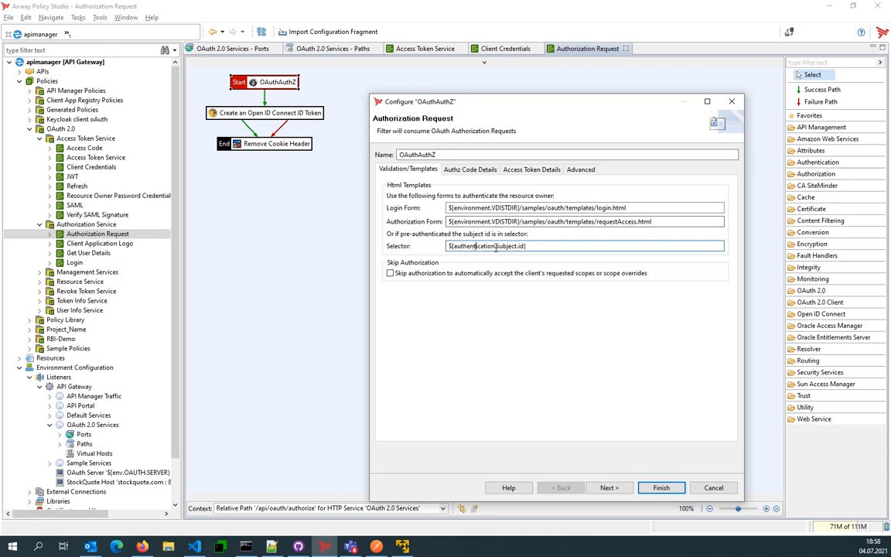
left_click_drag(496, 246, 516, 246)
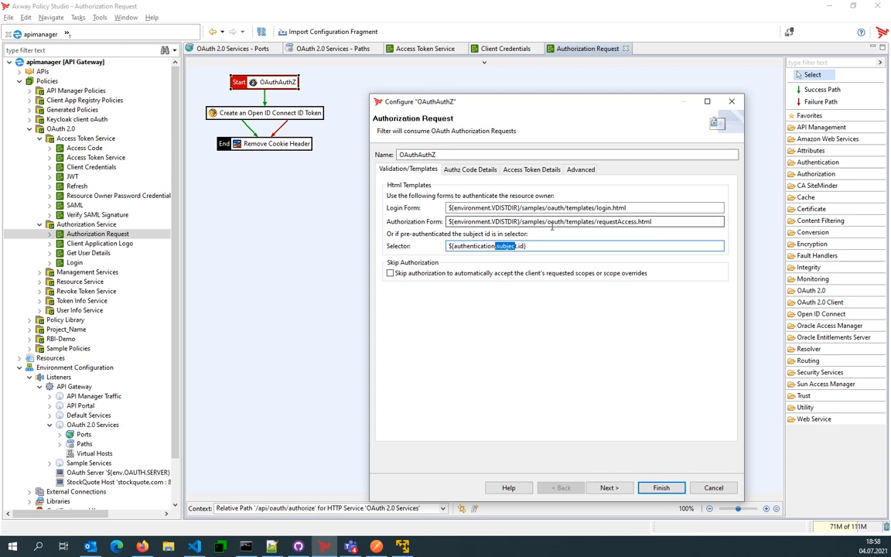
left_click_drag(542, 207, 638, 208)
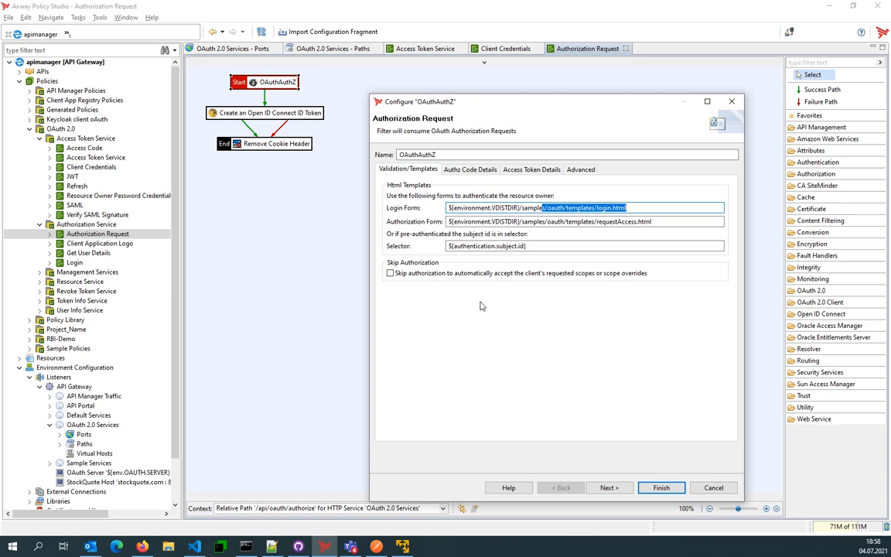
- Review the OAuthAuthZ filter's authorization code details, access token details, and advanced monitoring and cookie settings
left_click(470, 169)
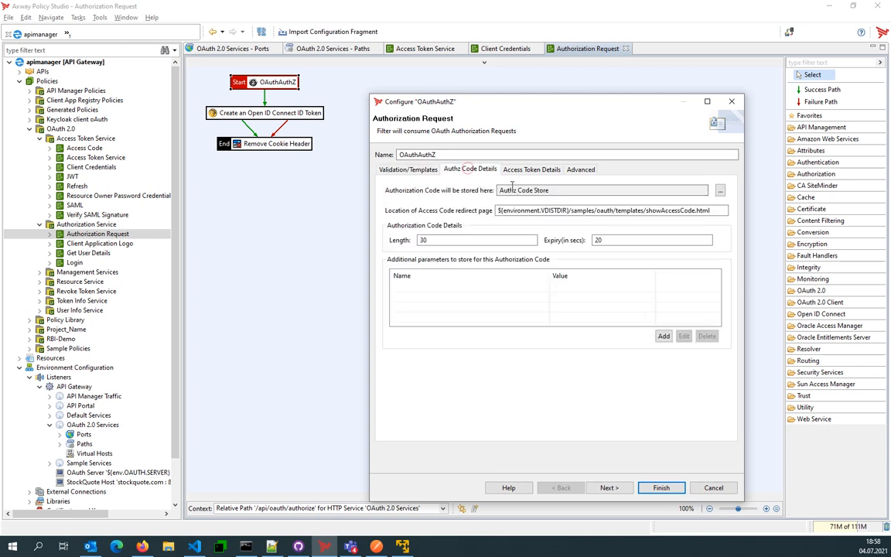
left_click(531, 170)
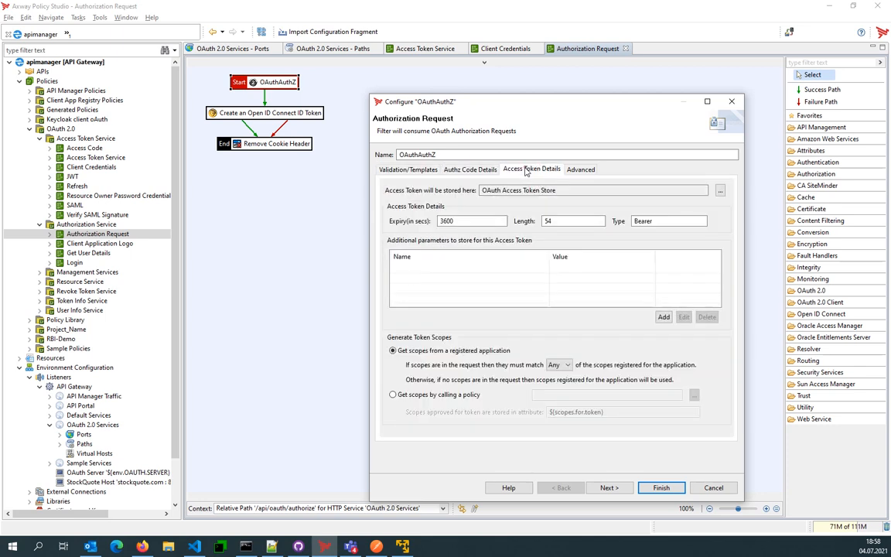
left_click(576, 170)
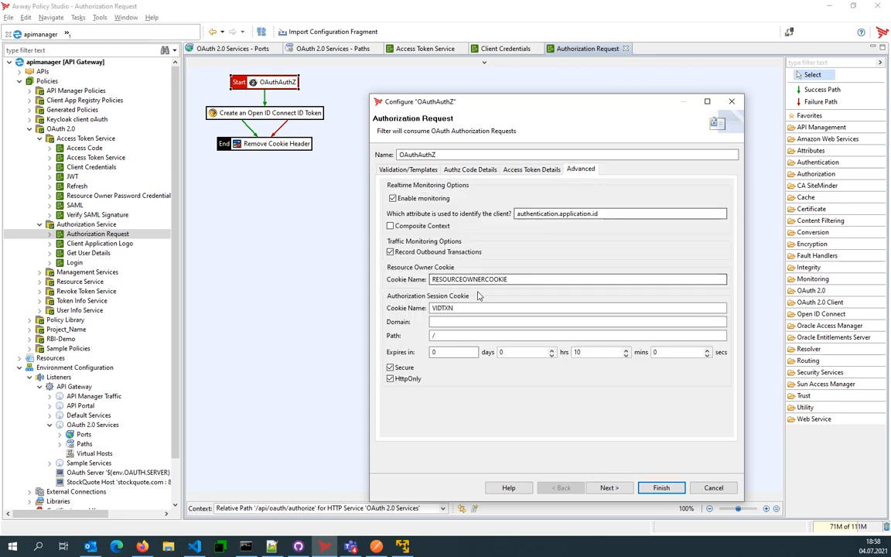
- Examine the resource owner cookie name in the OAuthAuthZ filter, and close the filter configuration without saving
left_click_drag(460, 280, 390, 255)
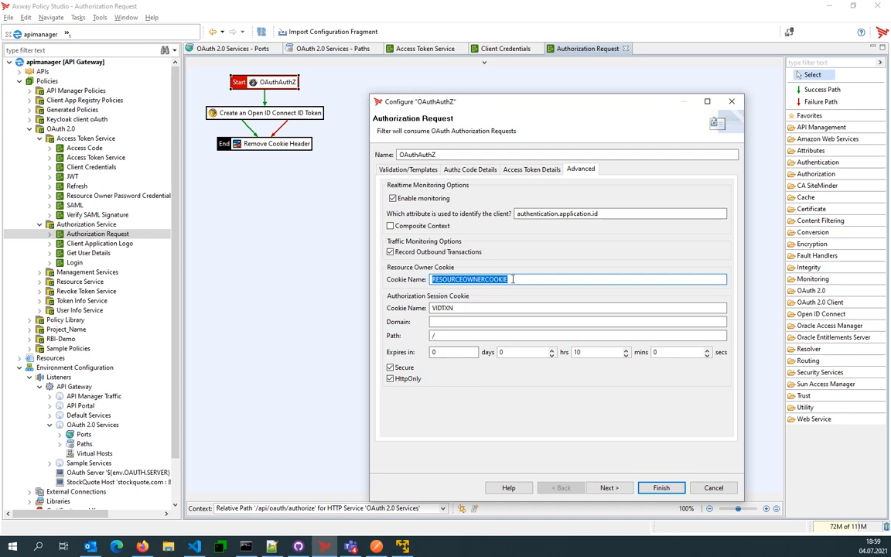
left_click(712, 487)
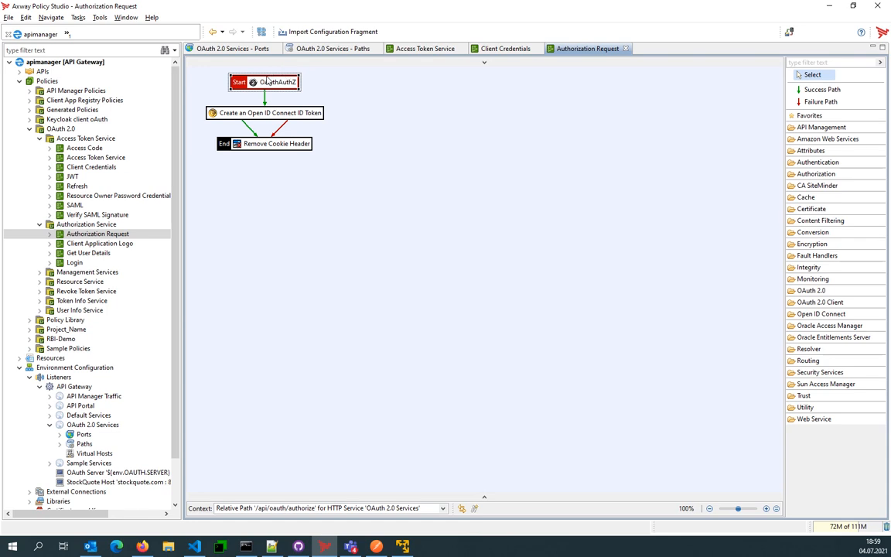
mouse_move(283, 87)
- Switch to the API Server sign-in page in the browser, sign in as sampleuser with the account password, and continue the authorization request
left_click(143, 546)
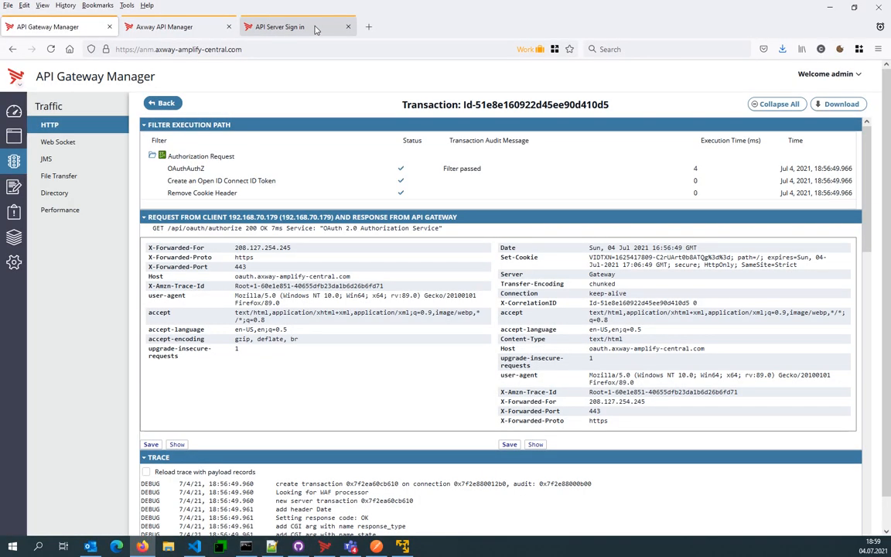
left_click(284, 26)
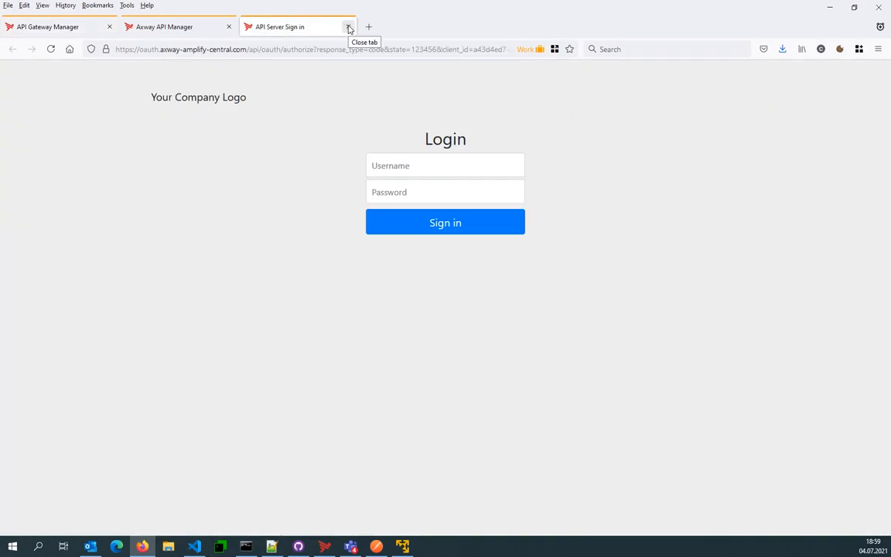
left_click(400, 172)
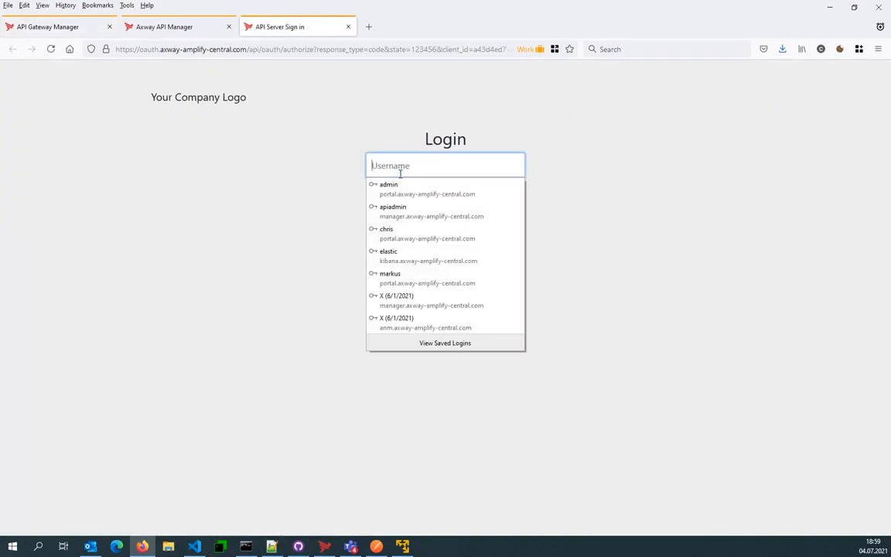
type("sampleuser")
key("Tab")
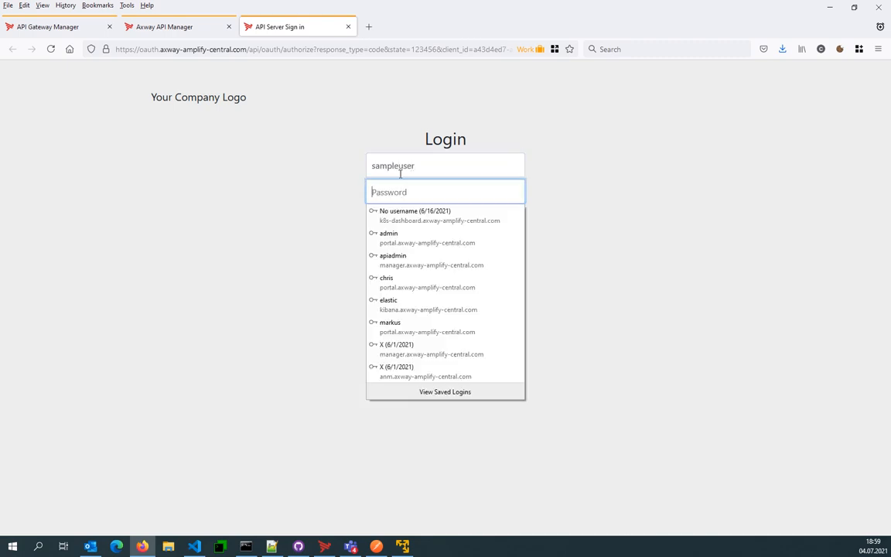
type("******")
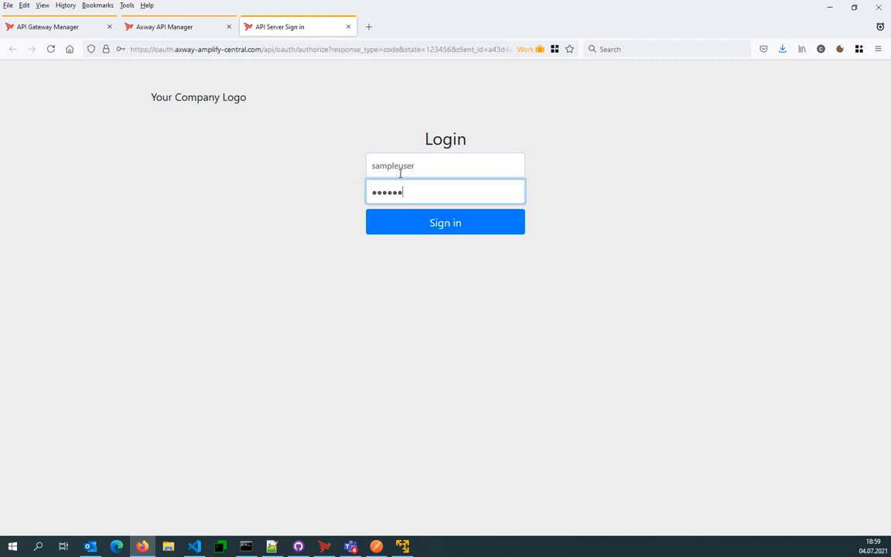
key("ctrl+a")
type("********")
left_click(472, 226)
left_click(257, 183)
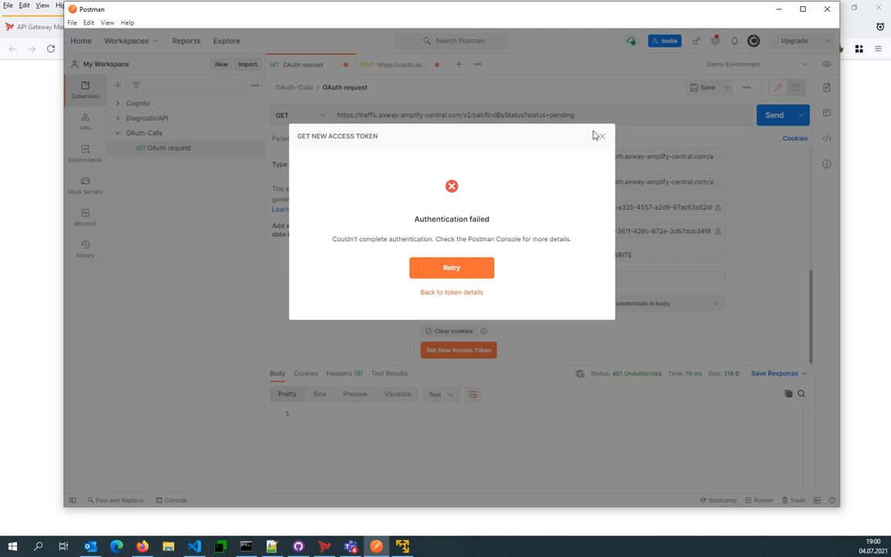
- Dismiss Postman's token request dialog, return to API Gateway Manager in the browser, and refresh the HTTP traffic list
left_click(600, 136)
left_click(29, 175)
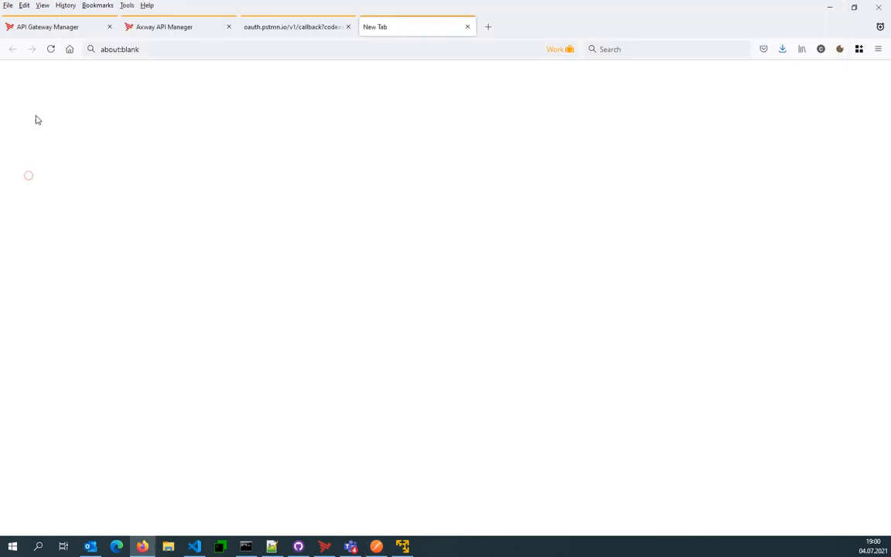
left_click(48, 28)
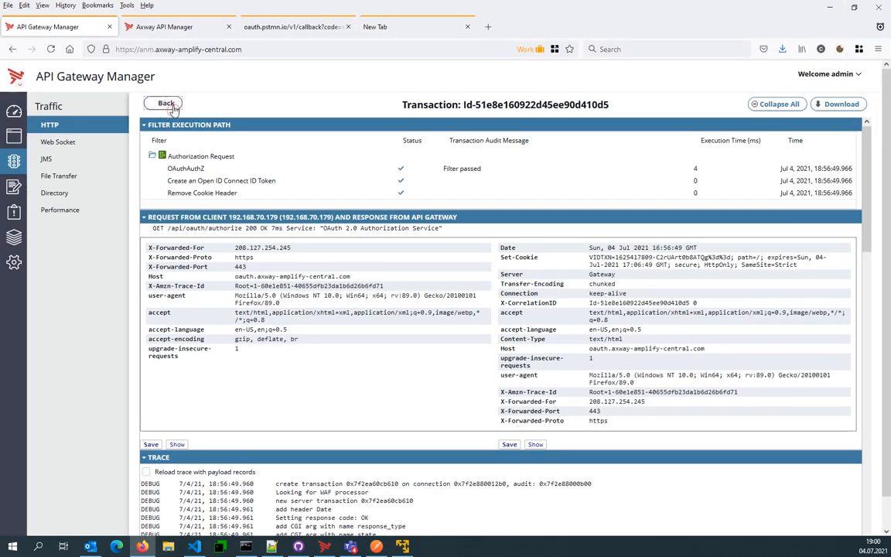
left_click(166, 104)
left_click(227, 106)
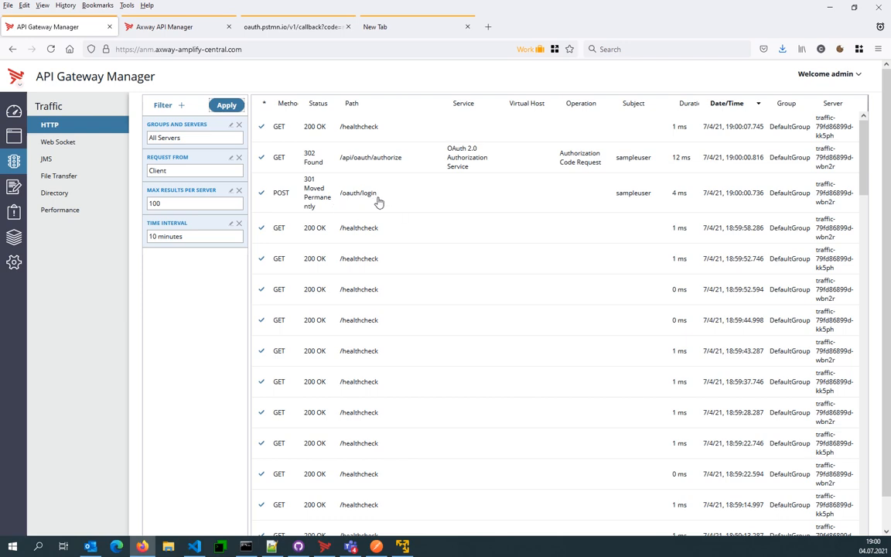
- Switch to Policy Studio, review the OAuth 2.0 Services paths for the login path, and open the Authorization Service's Login policy
left_click(323, 547)
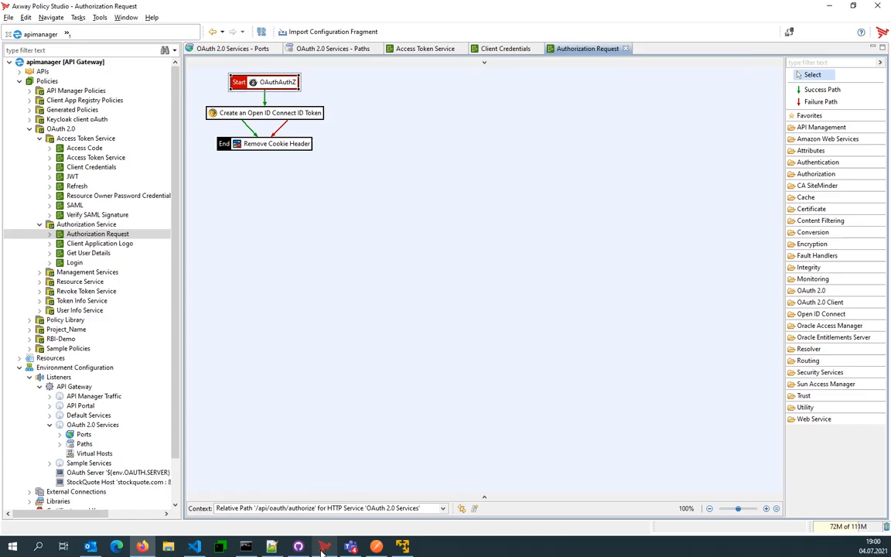
left_click(323, 48)
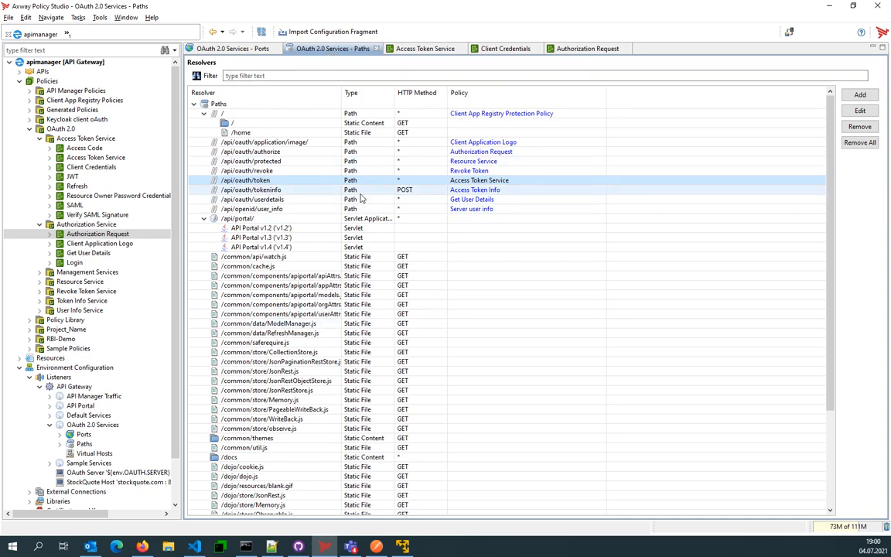
scroll(366, 200, "down", 3)
scroll(365, 200, "down", 1)
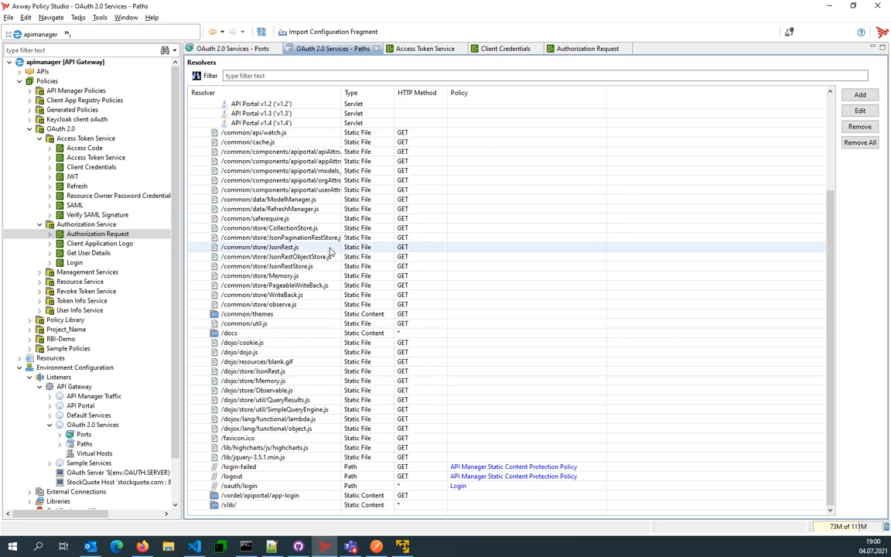
scroll(331, 251, "up", 5)
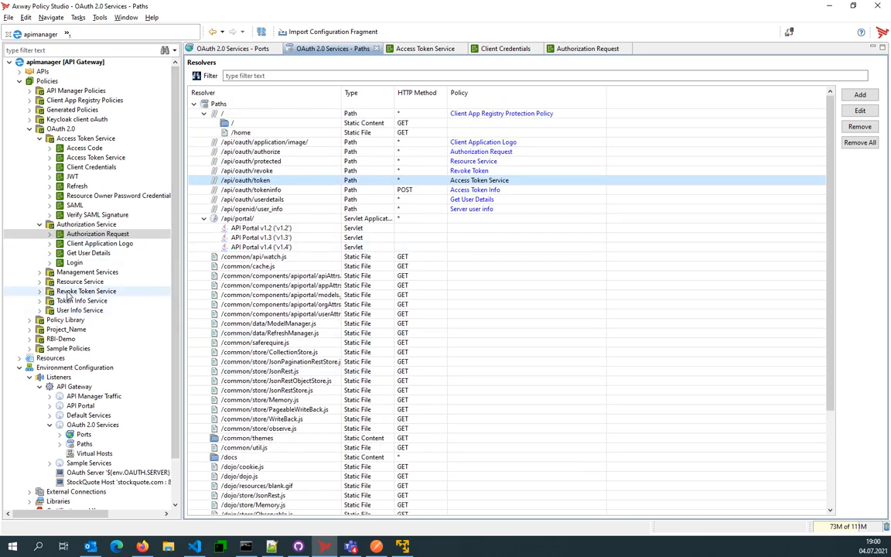
double_click(77, 263)
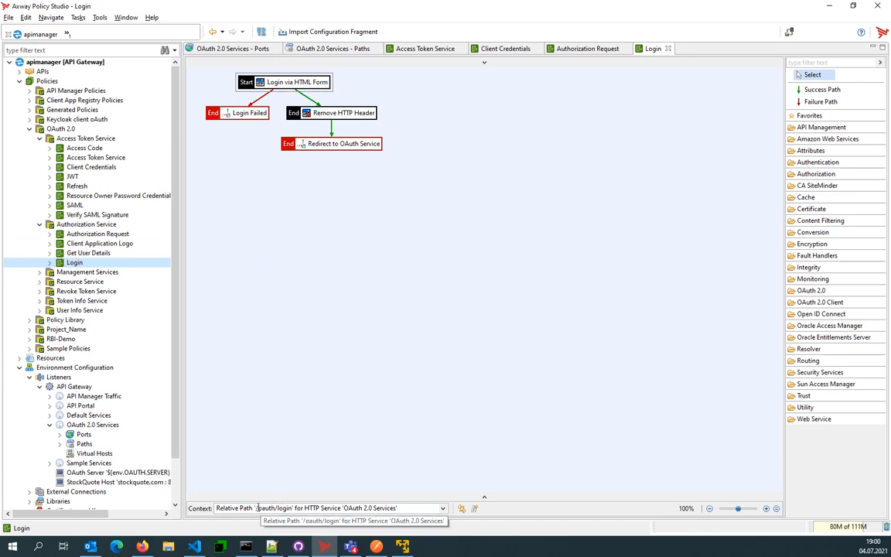
- Examine the Login via HTML Form filter's credential fields and repository choices, cancel it, and compare the Authorization Request policy with the Login policy
double_click(282, 82)
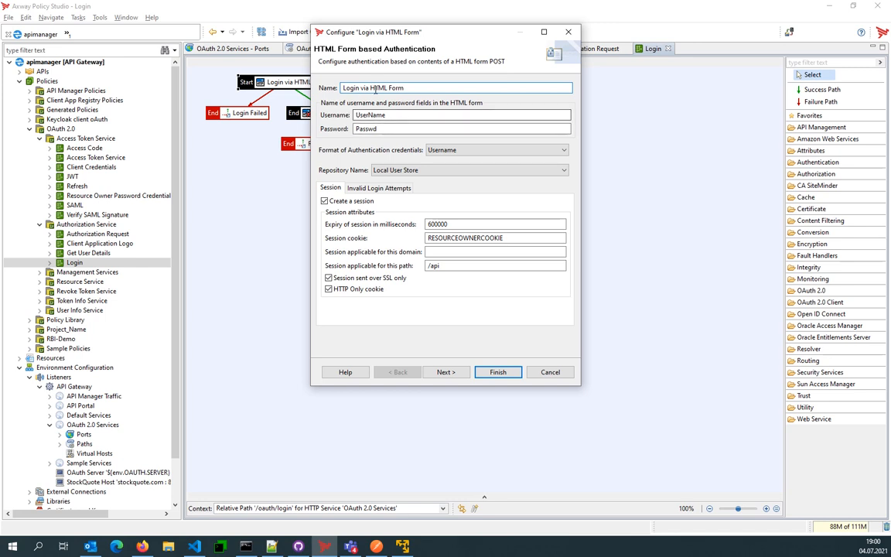
double_click(400, 115)
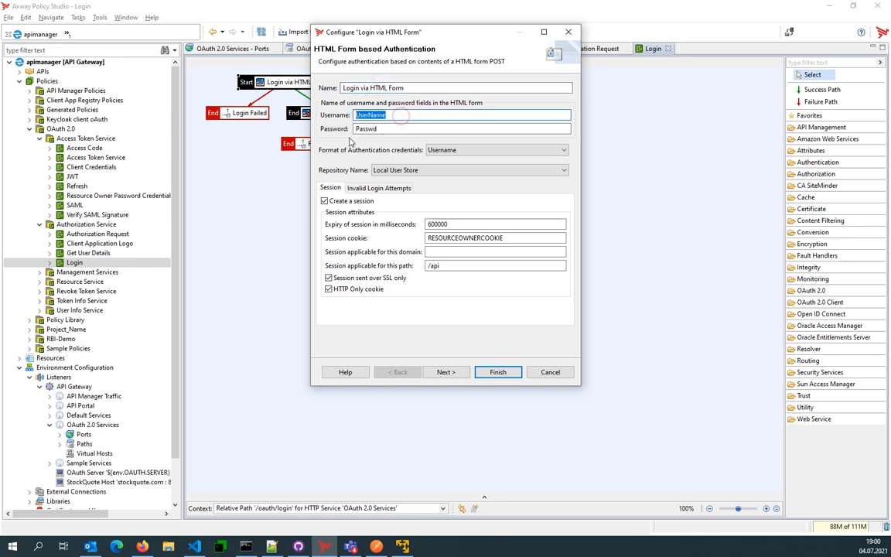
double_click(379, 129)
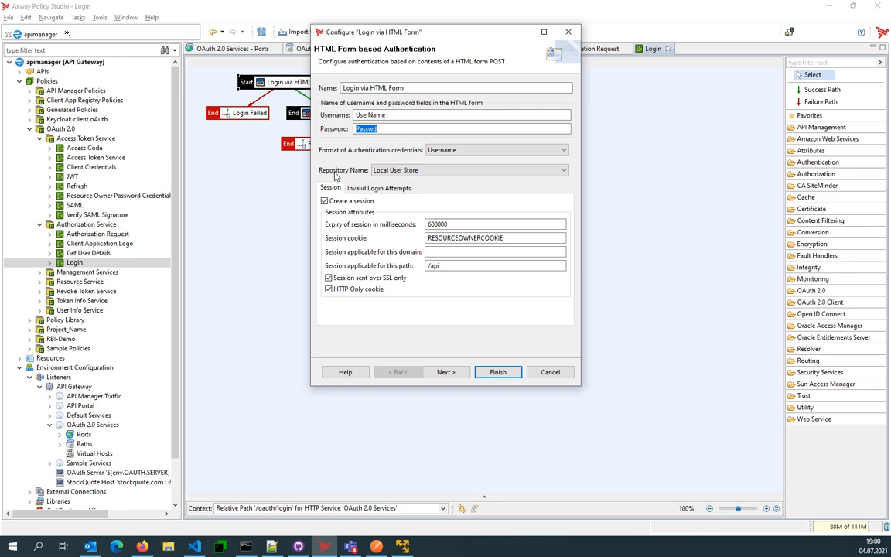
left_click(408, 171)
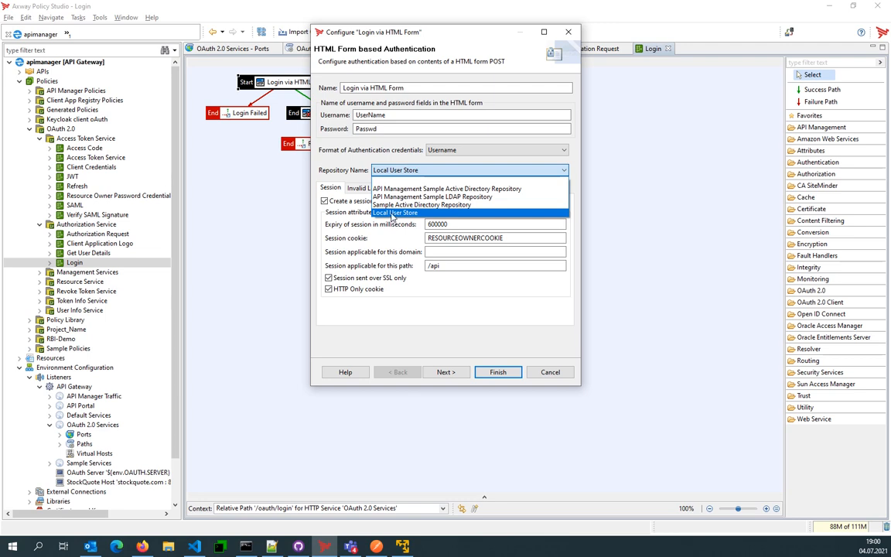
left_click(391, 214)
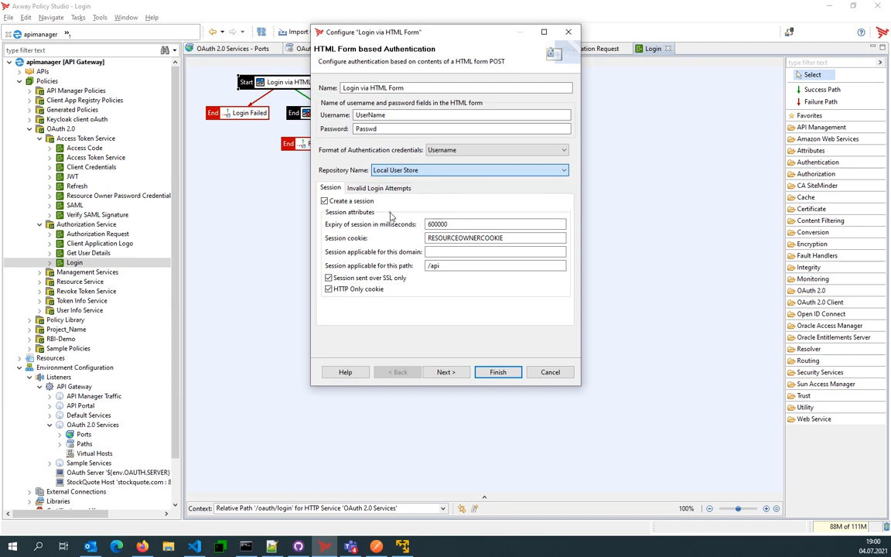
left_click(422, 170)
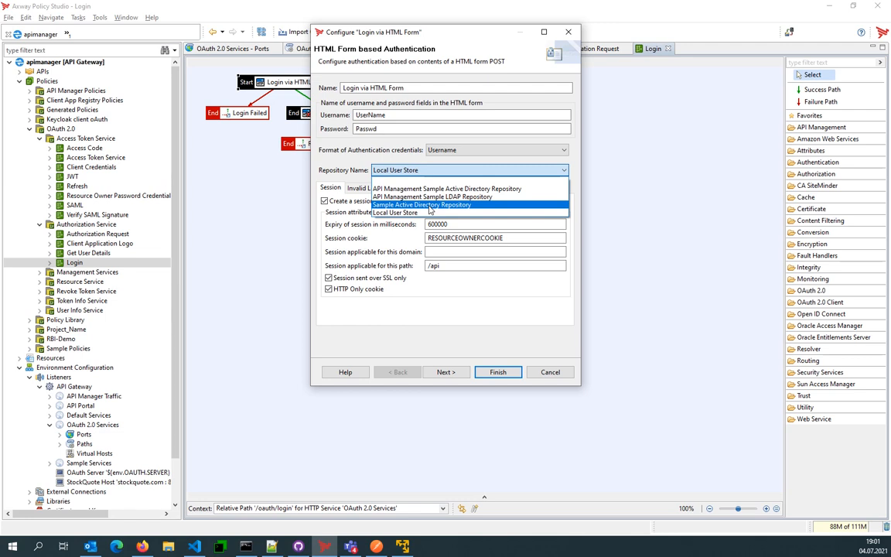
left_click(368, 252)
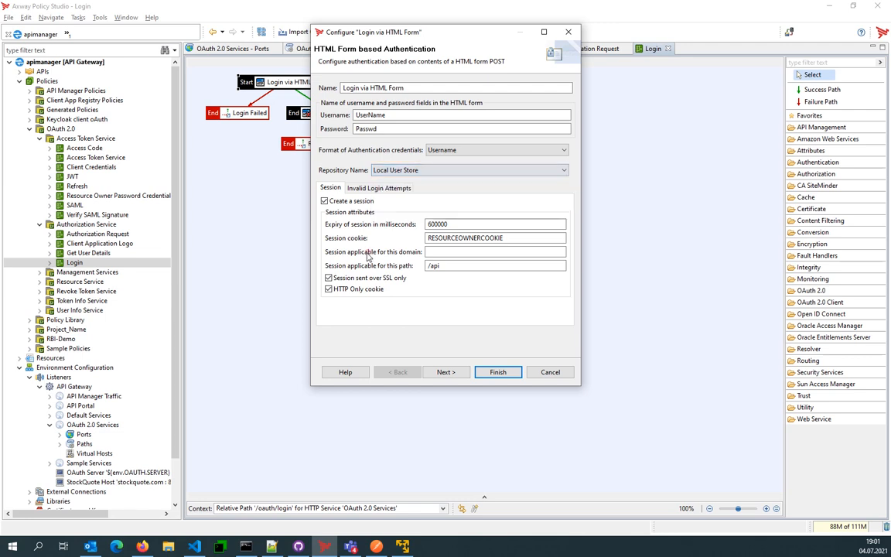
left_click(551, 374)
left_click(559, 49)
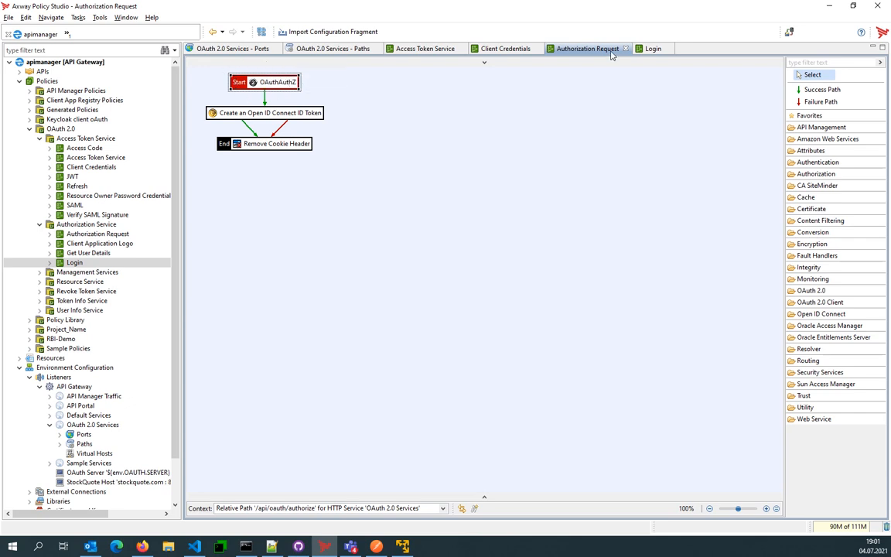
left_click(654, 49)
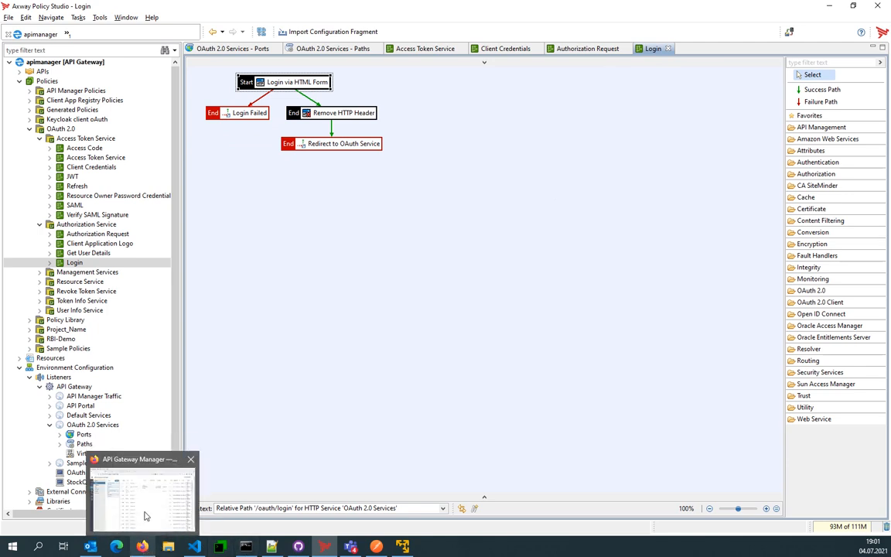
- Switch to Postman, obtain a new access token with the authorization code grant, apply it, and send the OAuth request
left_click(377, 546)
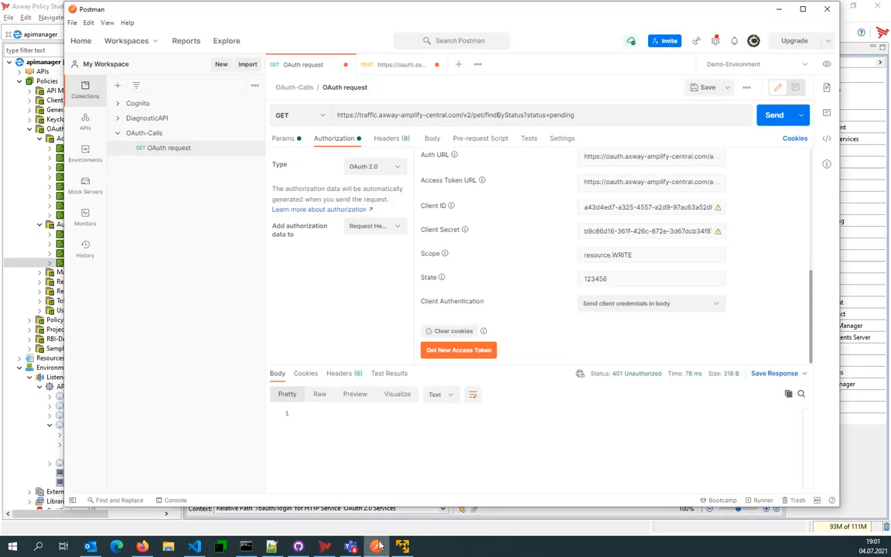
left_click(455, 351)
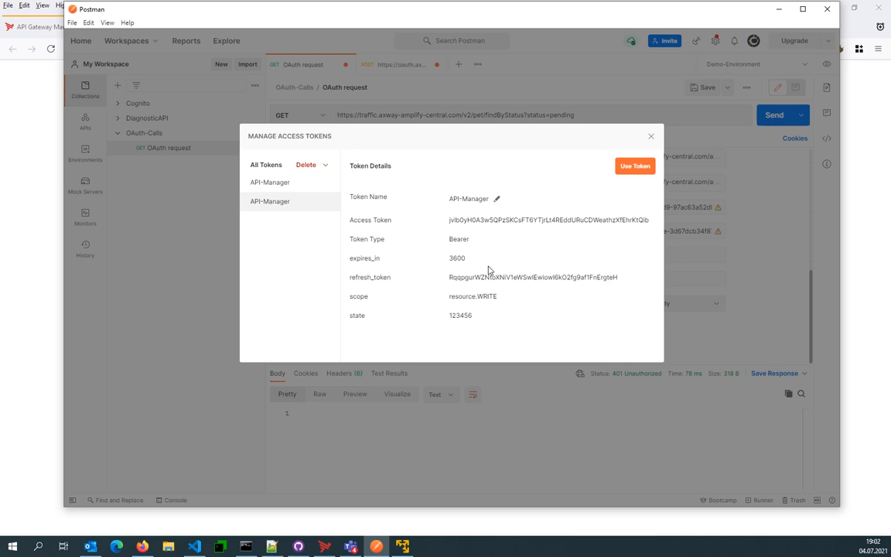
left_click(636, 168)
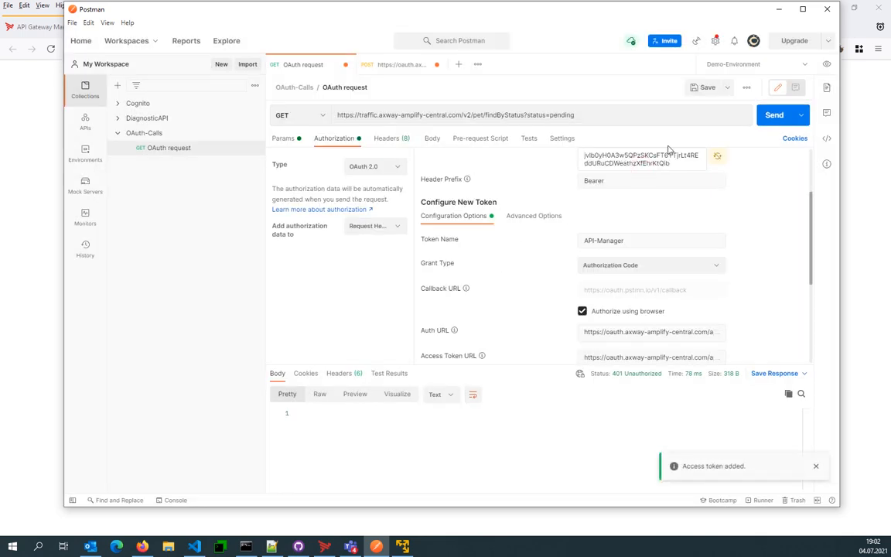
left_click(774, 114)
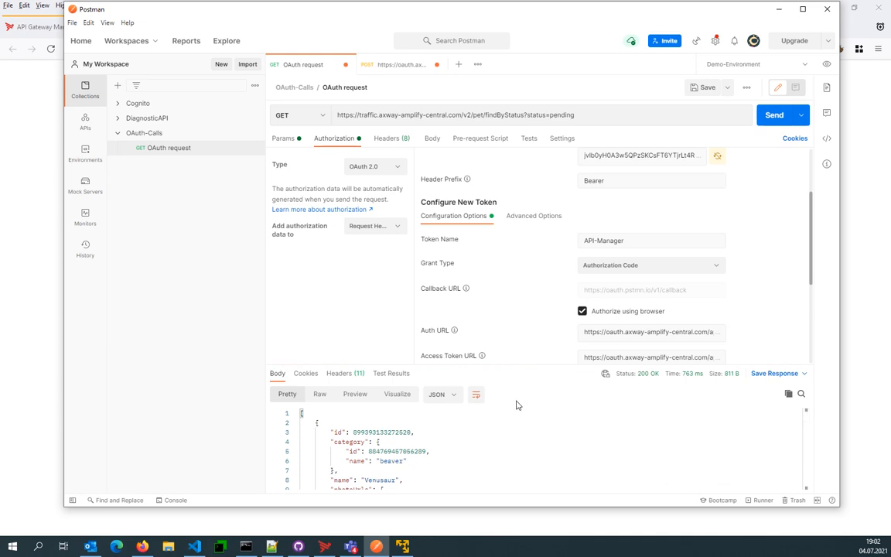
- Select the complete current access token value in the OAuth request's authorization settings
double_click(587, 156)
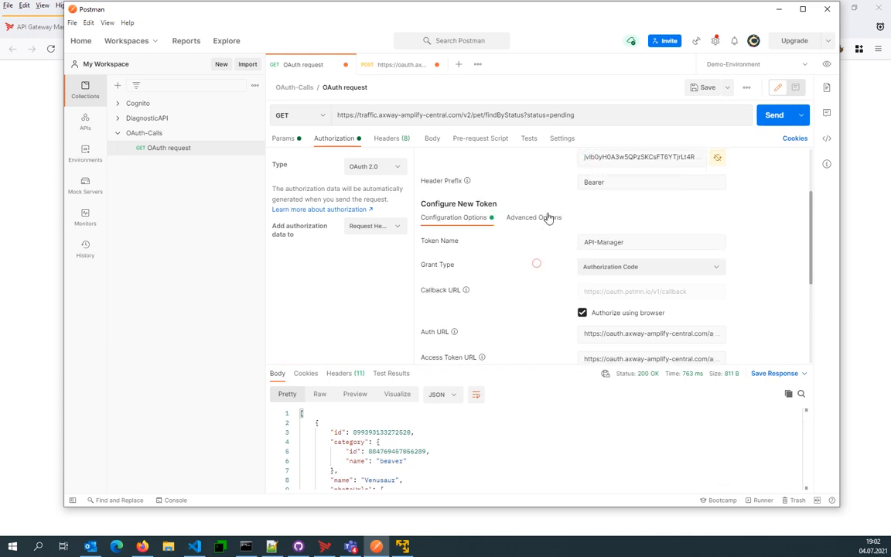
left_click(535, 261)
scroll(642, 158, "up", 3)
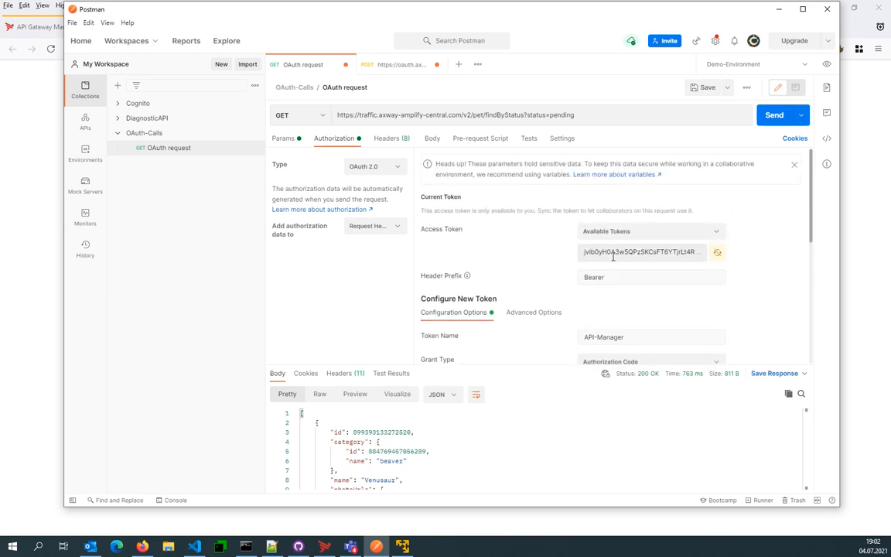
double_click(611, 255)
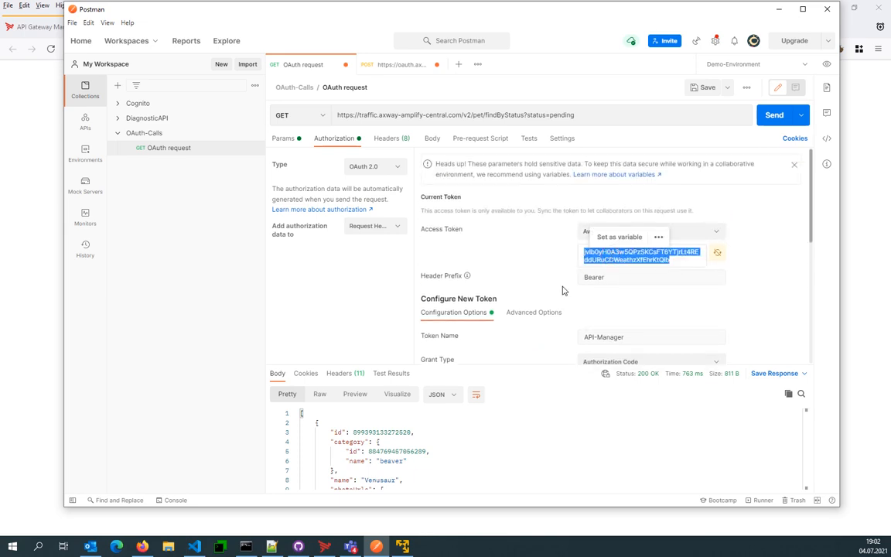
- Switch to Policy Studio and locate the /api/oauth/tokeninfo path among the OAuth 2.0 Services paths
key("alt+Tab")
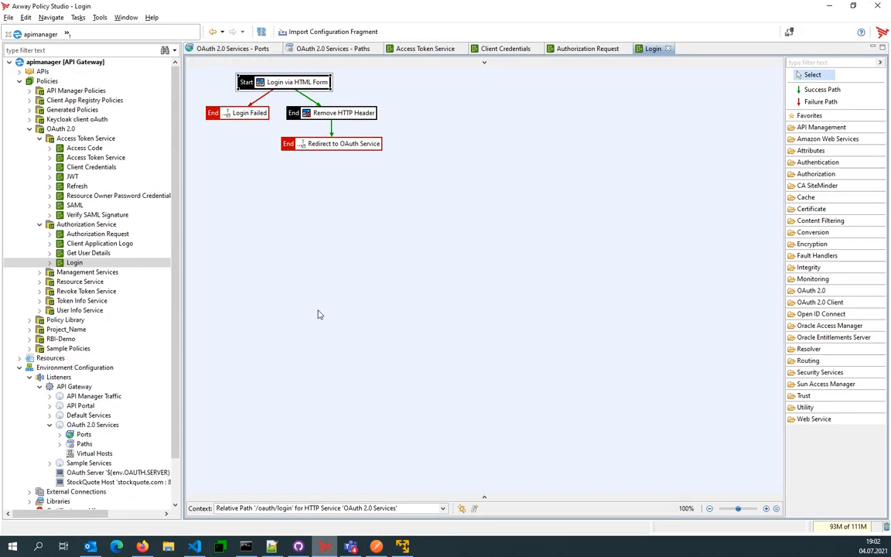
left_click(317, 48)
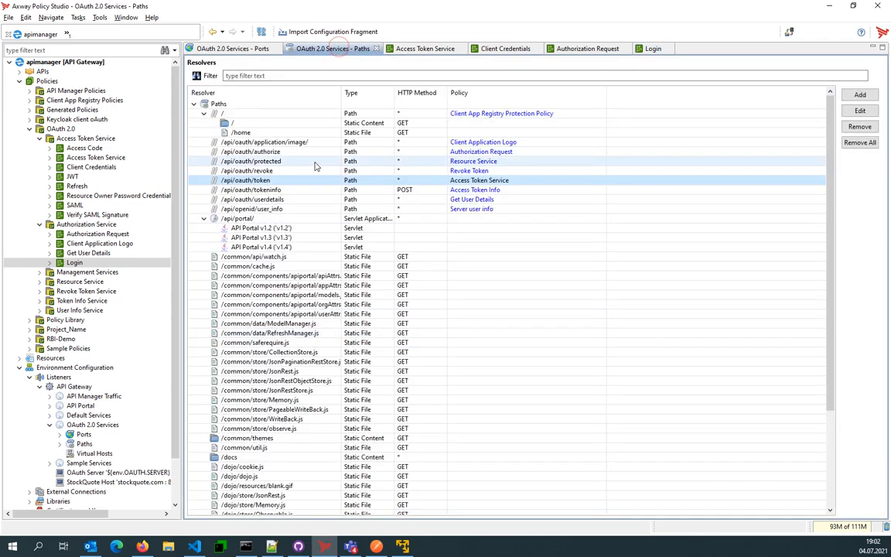
left_click(271, 191)
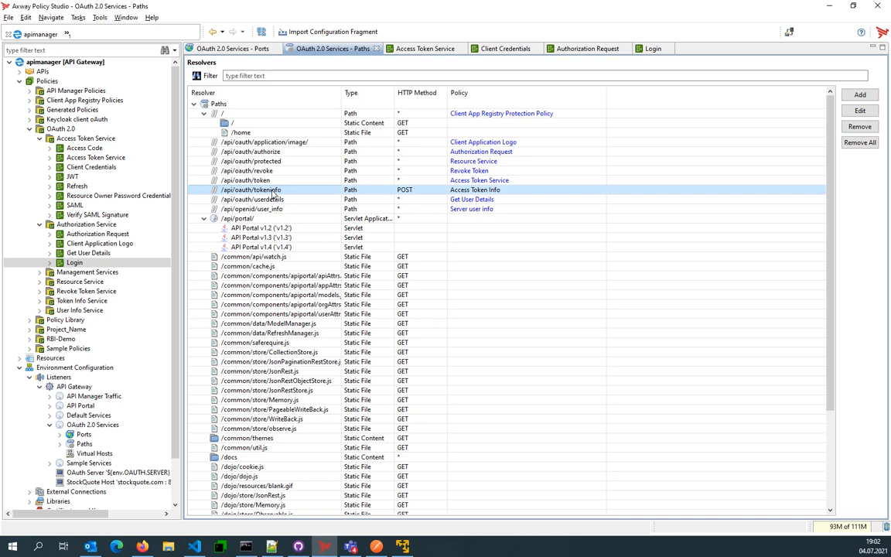
- Open the Access Token Info policy behind /api/oauth/tokeninfo and show the full names of the available OAuth 2.0 filters
left_click(477, 191)
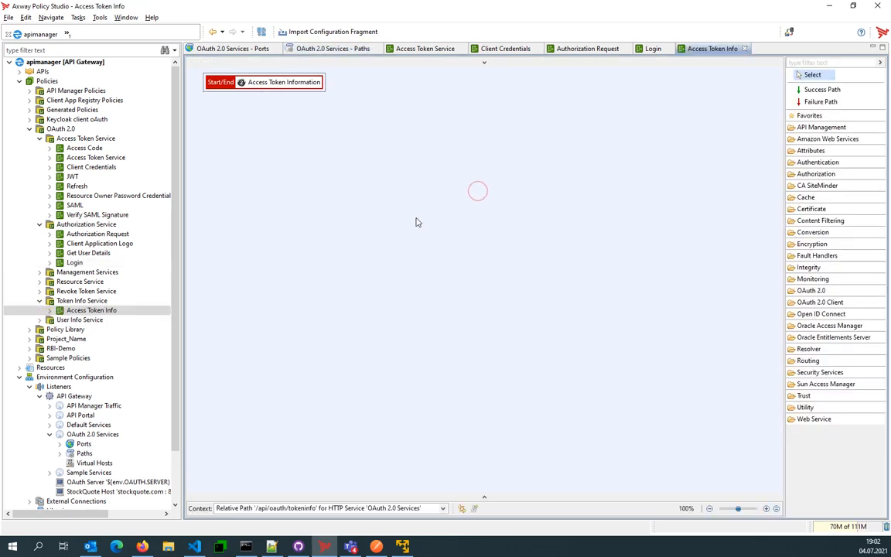
left_click(809, 290)
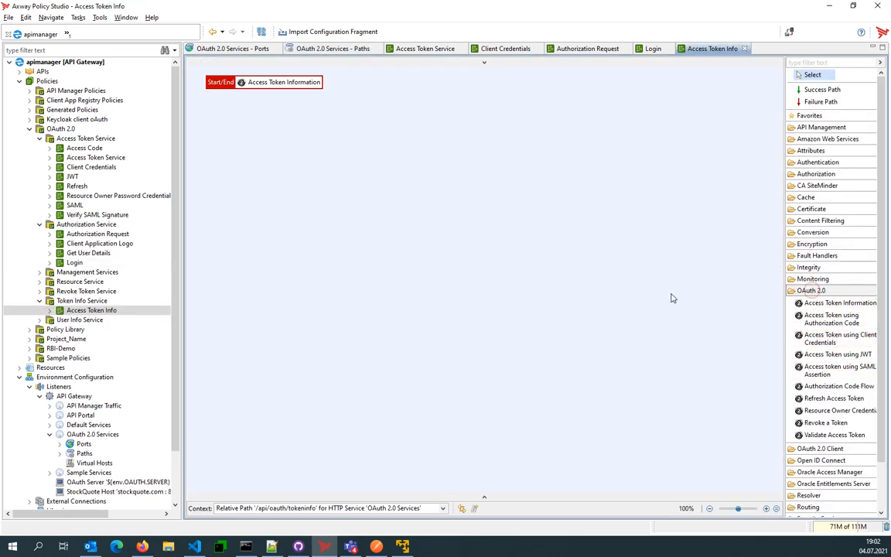
left_click_drag(785, 314, 716, 313)
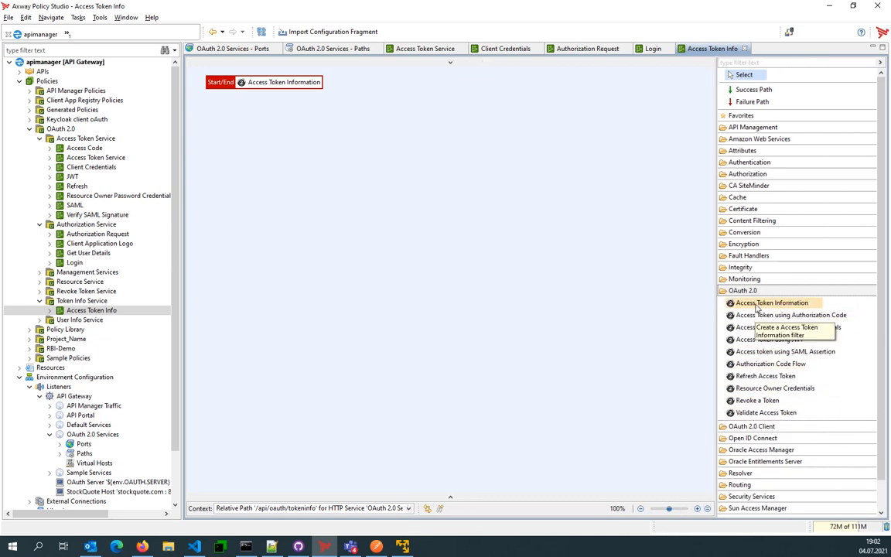
- Switch to Postman, replace the tokeninfo request's access_token value with the copied access token, and send the request
key("alt+Tab")
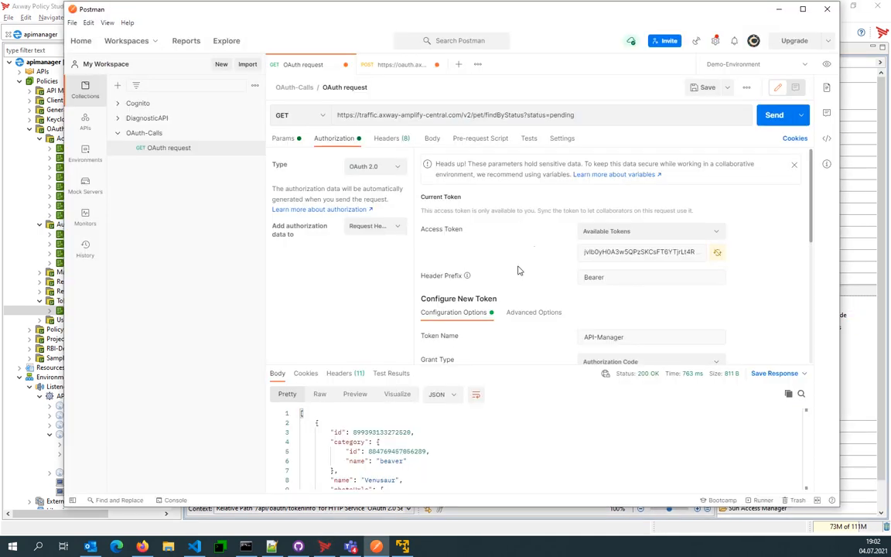
left_click(401, 64)
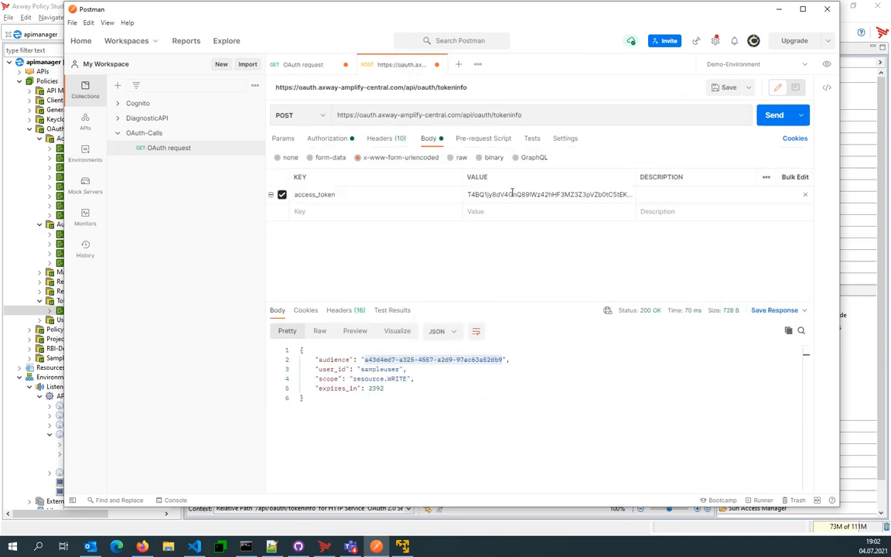
double_click(511, 194)
key("ctrl+v")
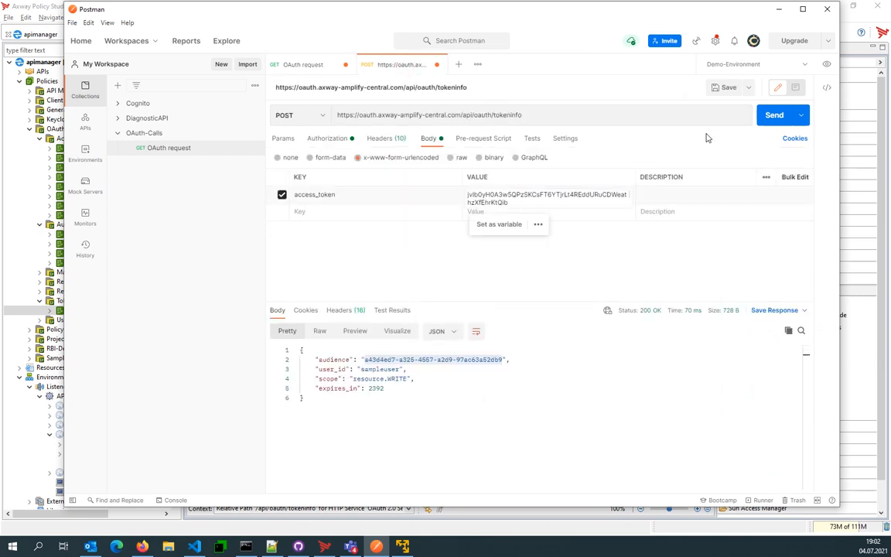
left_click(764, 118)
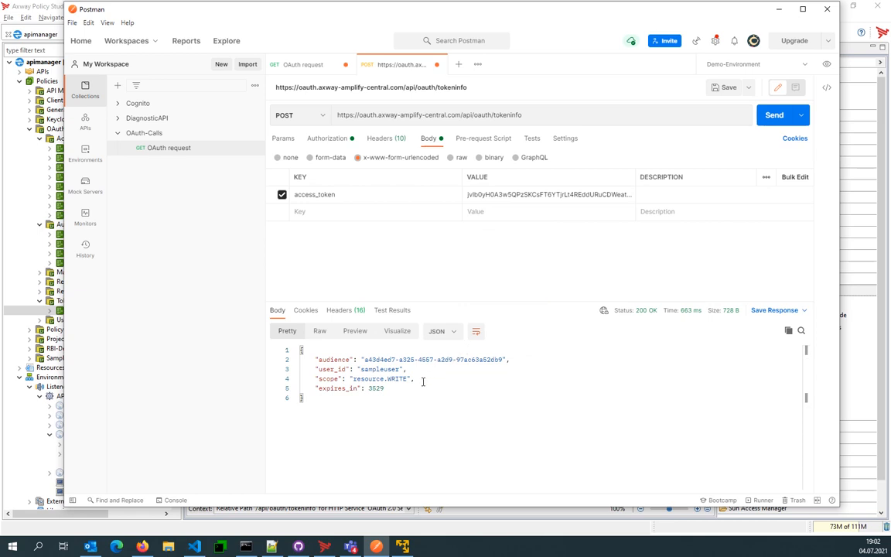
- Switch to Policy Studio and examine the Access Token Information filter's settings and additional return parameters, leaving the filter unmodified
key("alt+Tab")
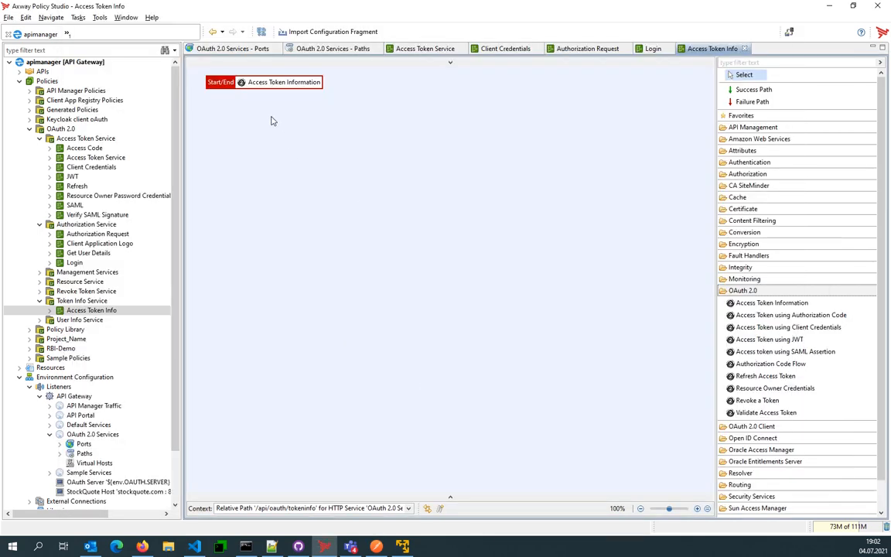
double_click(265, 80)
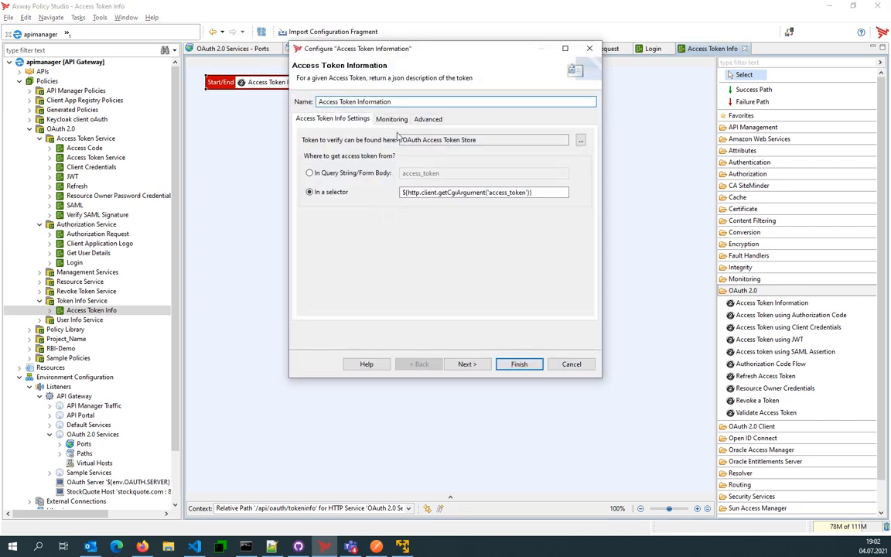
left_click(427, 119)
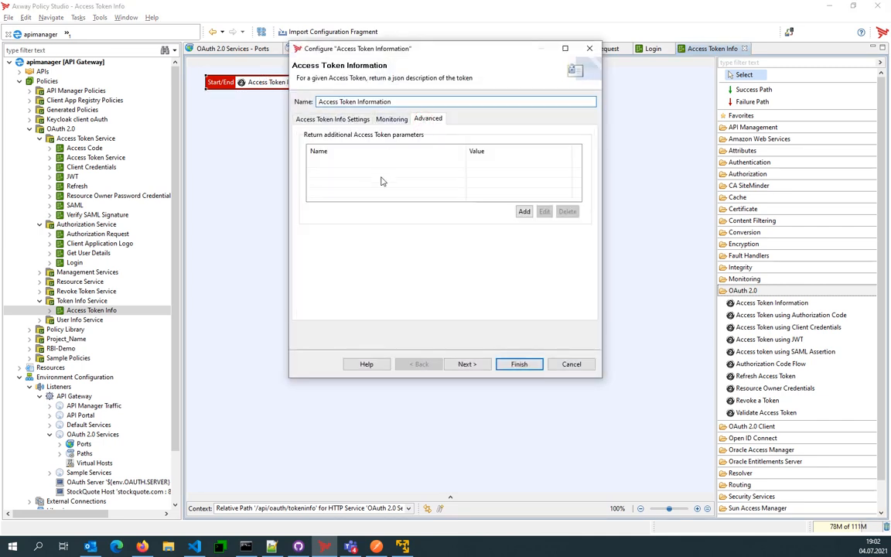
left_click(523, 212)
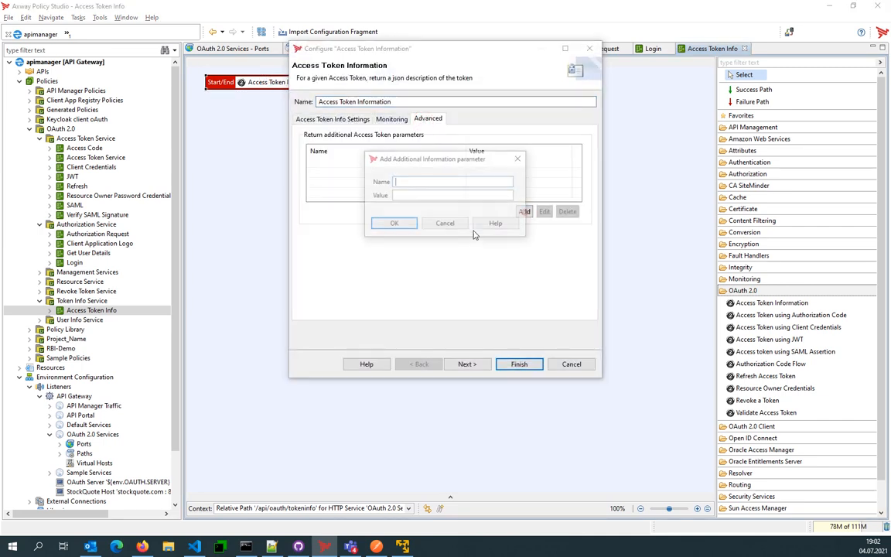
left_click(445, 226)
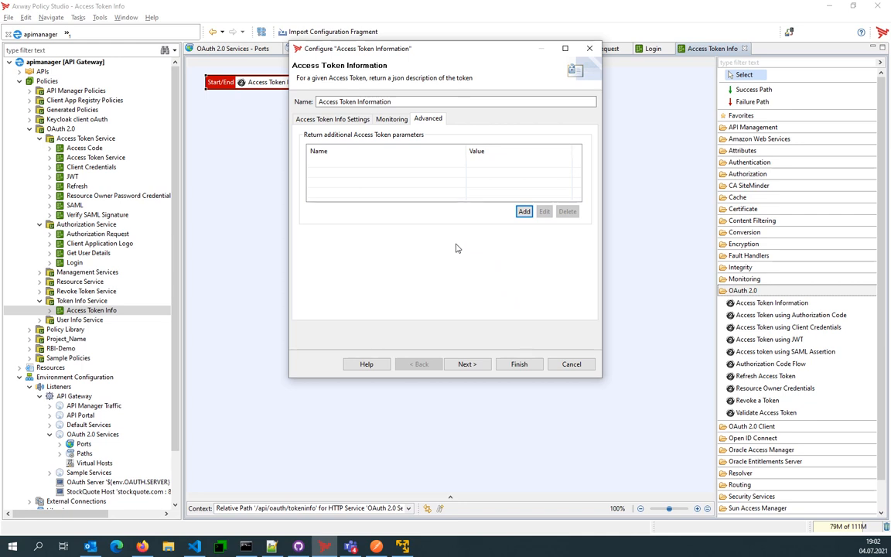
left_click(572, 364)
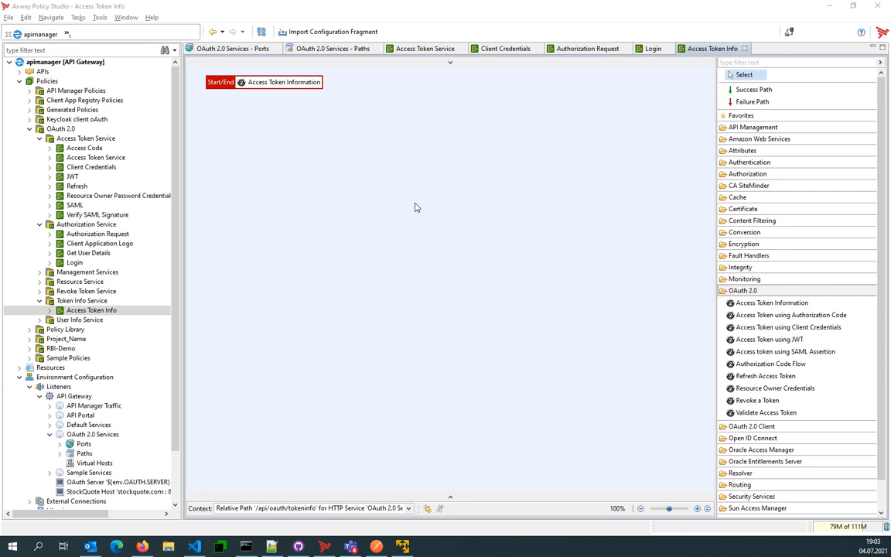
- Switch to API Manager in Firefox and open the list of OAuth authorizations
key("alt+Tab")
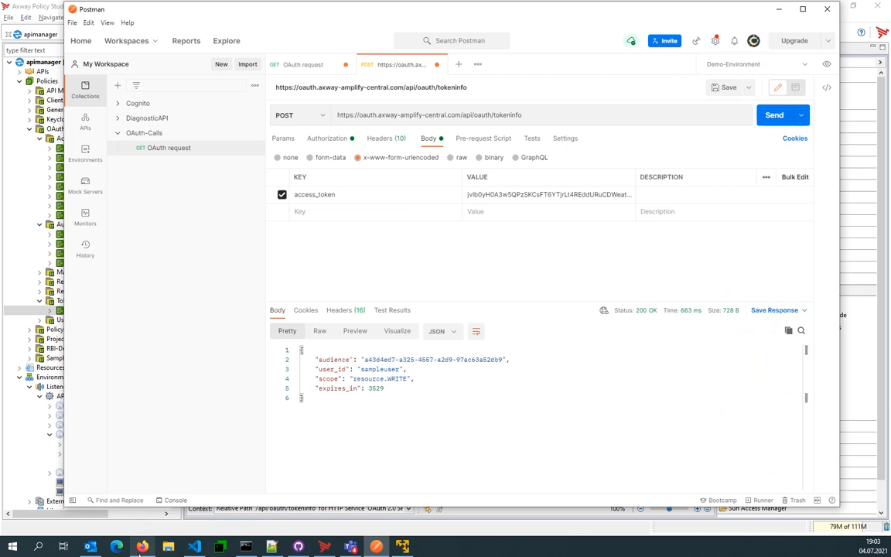
mouse_move(141, 547)
left_click(154, 512)
left_click(161, 28)
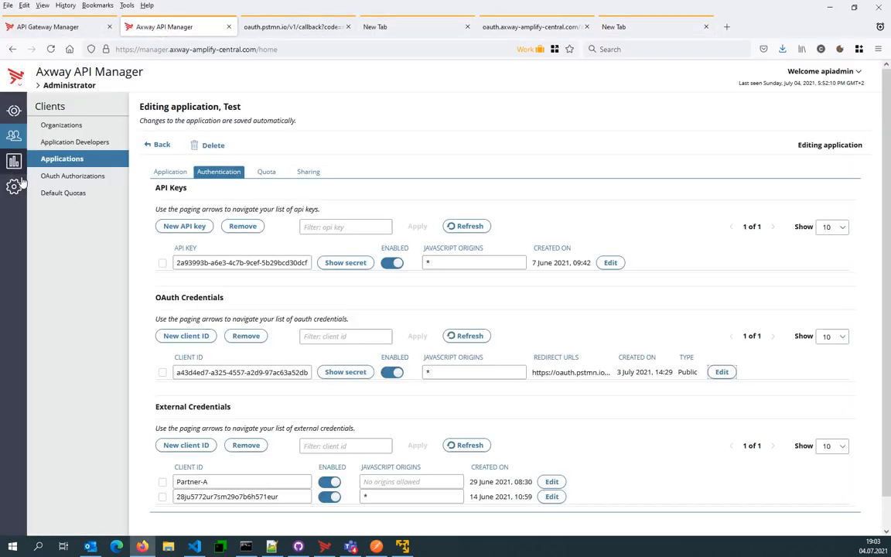
left_click(74, 178)
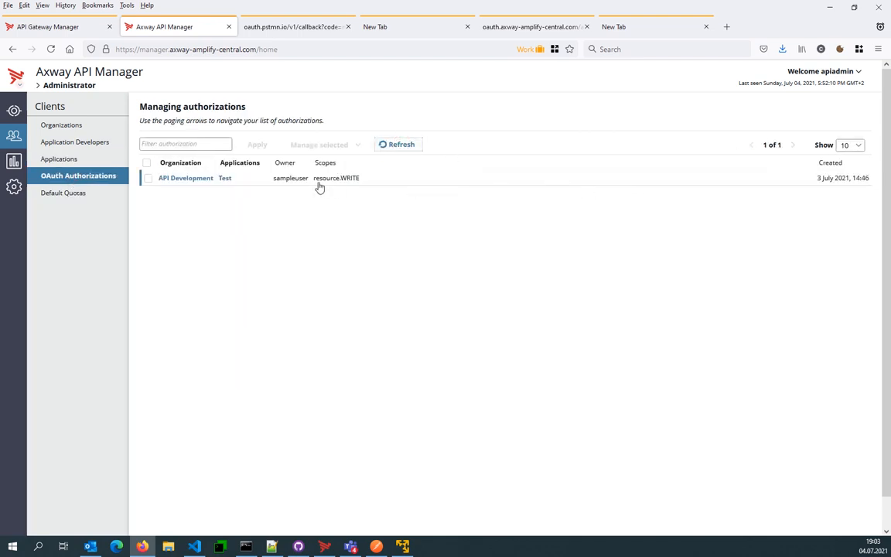
- Remove the Test application's resource.WRITE authorization from the API Development organization
left_click(147, 179)
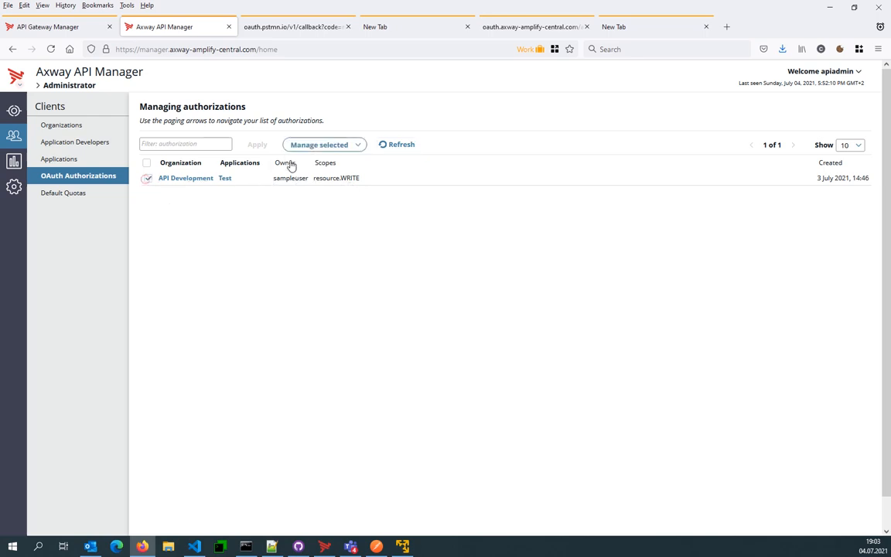
left_click(323, 146)
left_click(327, 158)
left_click(462, 327)
- Switch to Postman and resend the GET OAuth request with the current access token
left_click(376, 546)
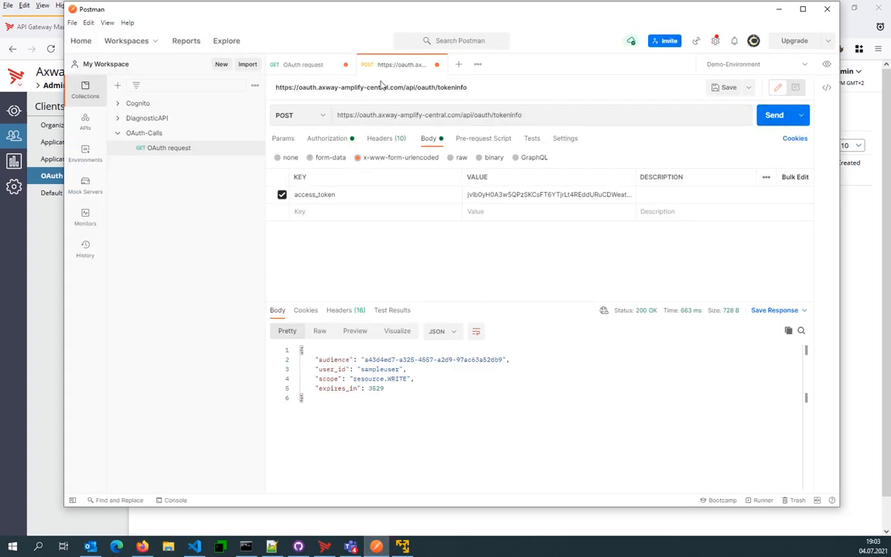
left_click(298, 64)
left_click(774, 115)
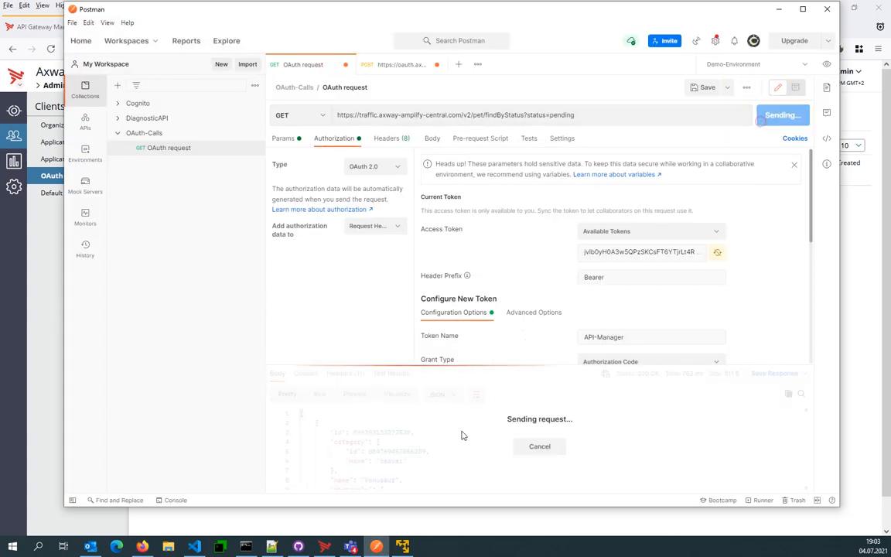